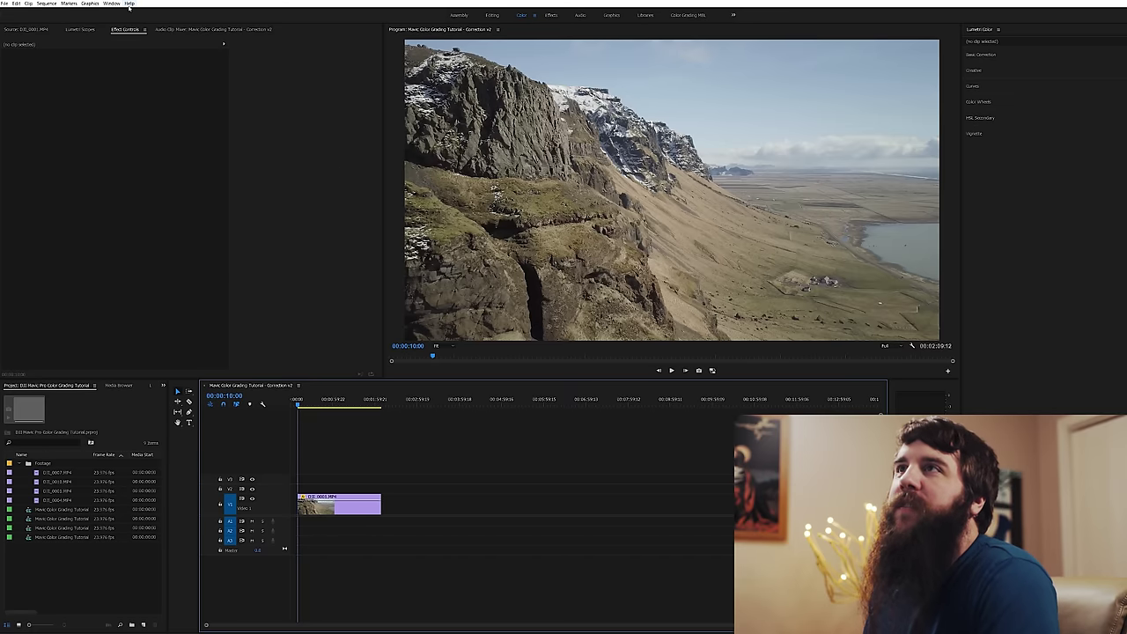
- Check the program's version information from the Help menu, then close it
left_click(130, 4)
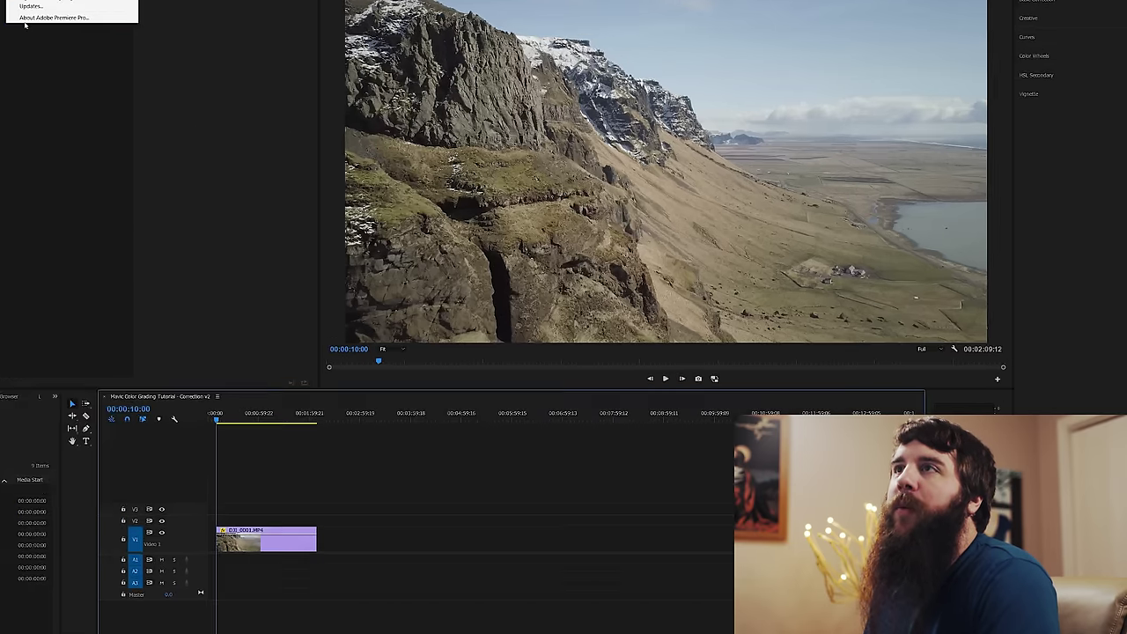
left_click(150, 53)
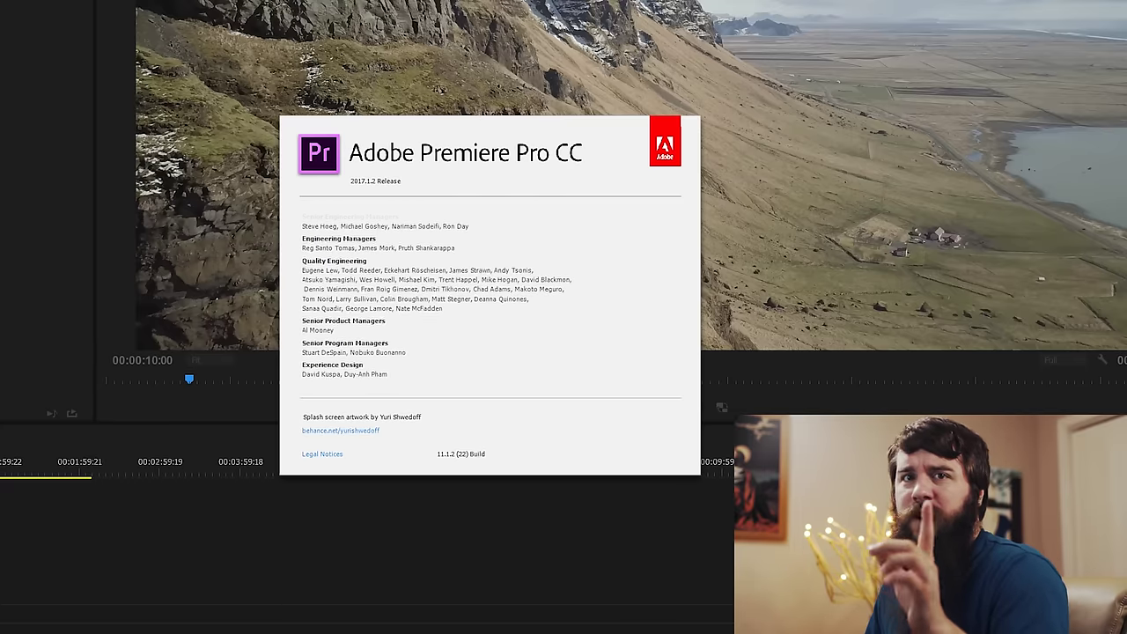
key("Escape")
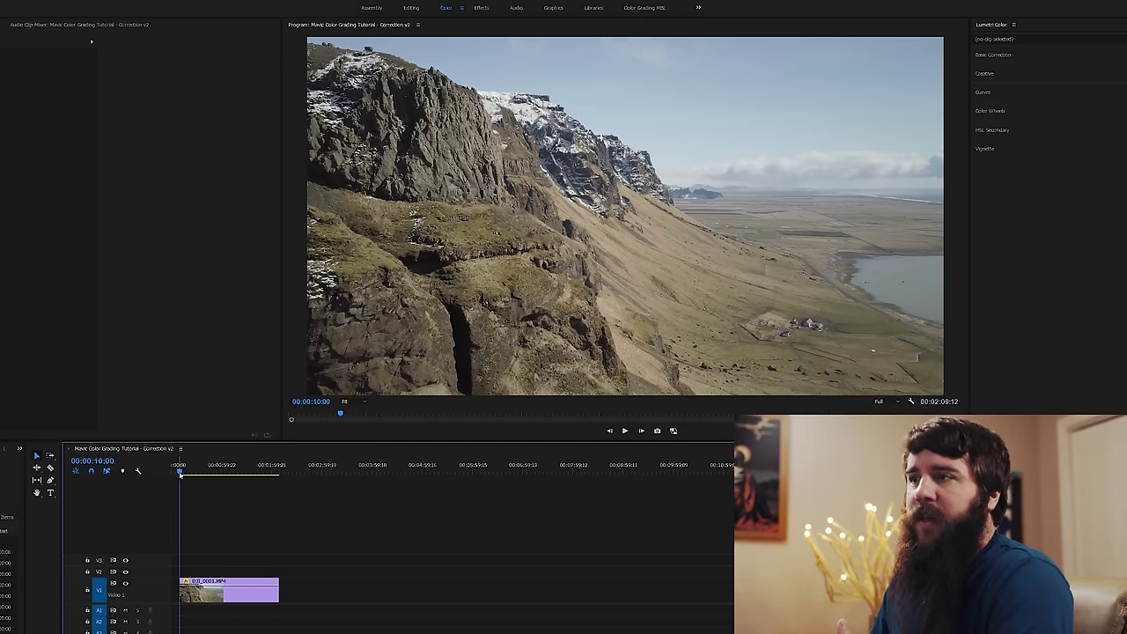
- Scrub through the cliff footage, return near the start, then park the playhead at 00:00:20:06
left_click_drag(179, 473, 182, 466)
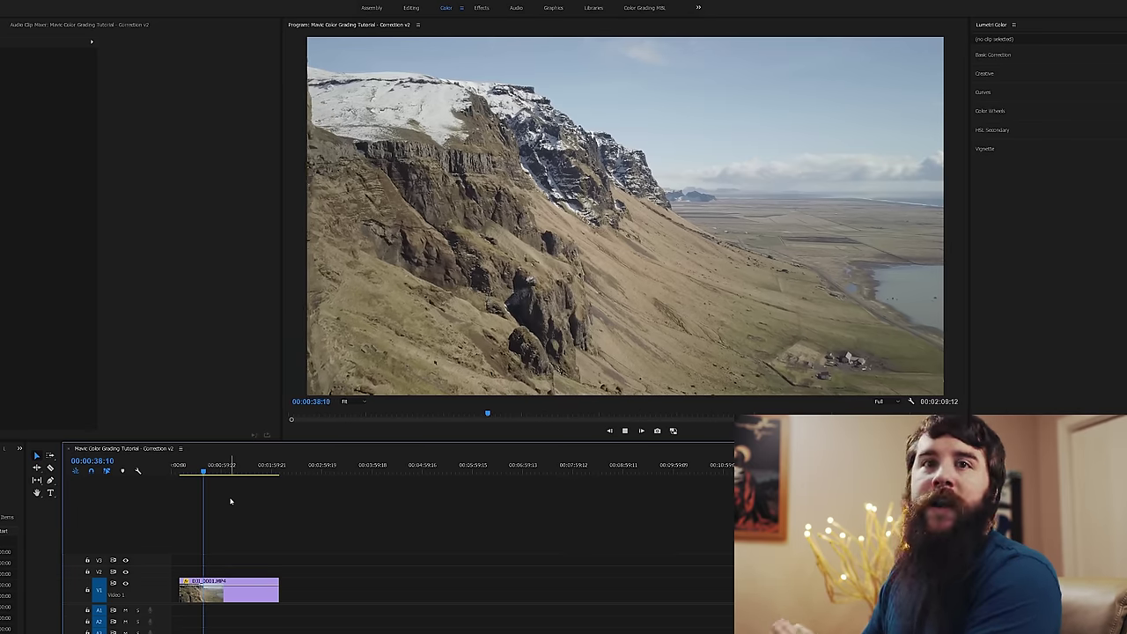
left_click(188, 469)
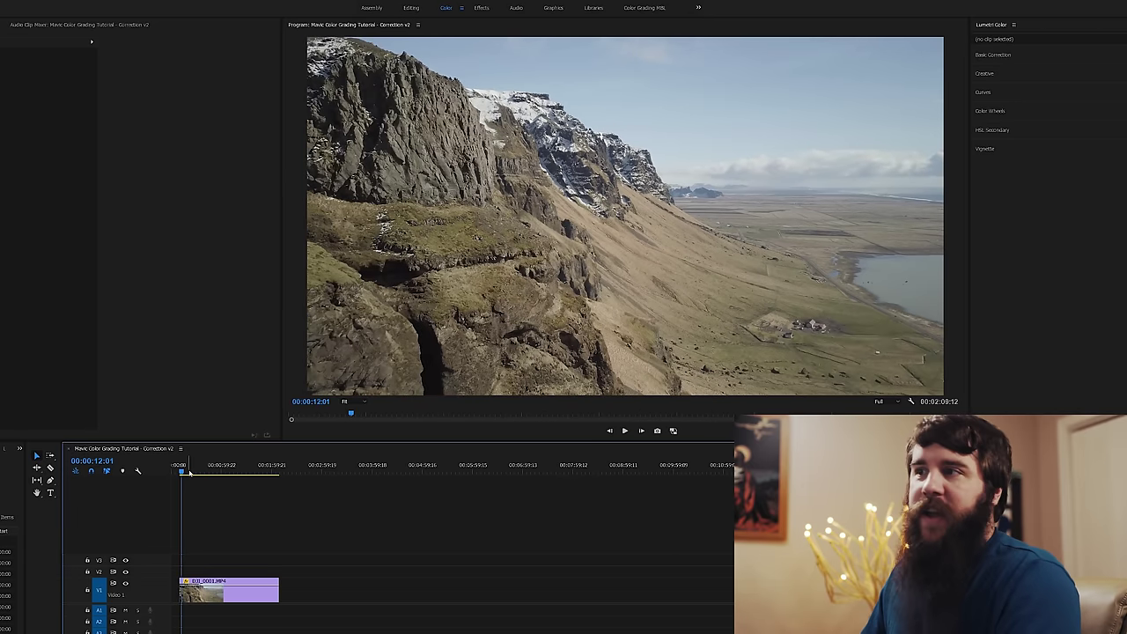
mouse_move(182, 473)
left_mouse_down()
mouse_move(206, 473)
mouse_move(189, 474)
left_mouse_up()
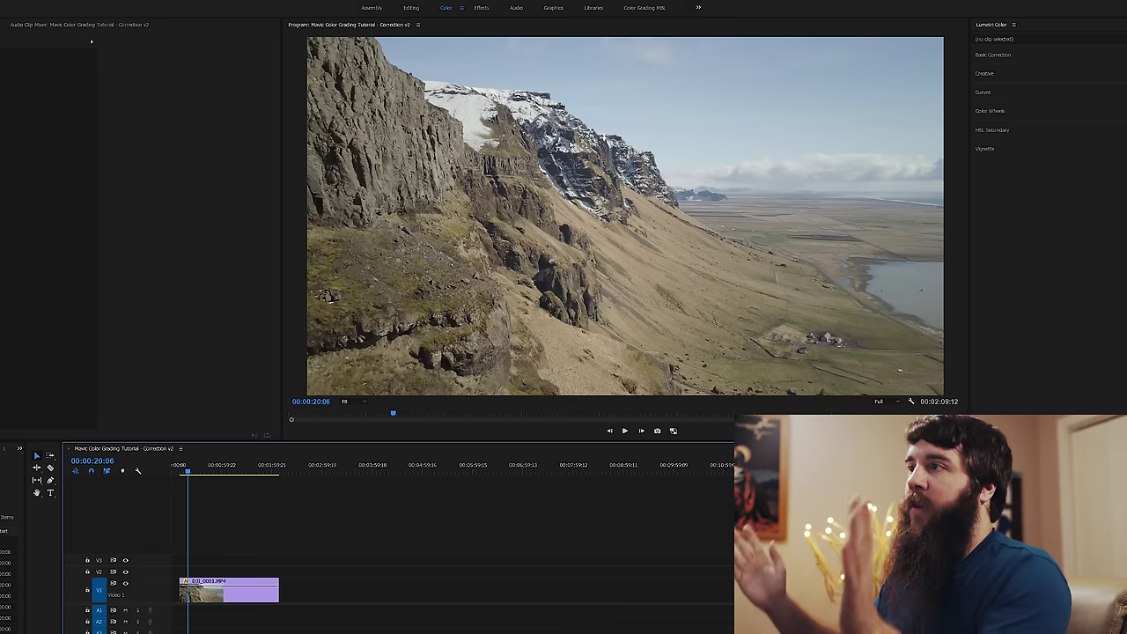
- Select DJI_0001.MP4 on the timeline and expand its Lumetri Color Curves section
left_click(231, 588)
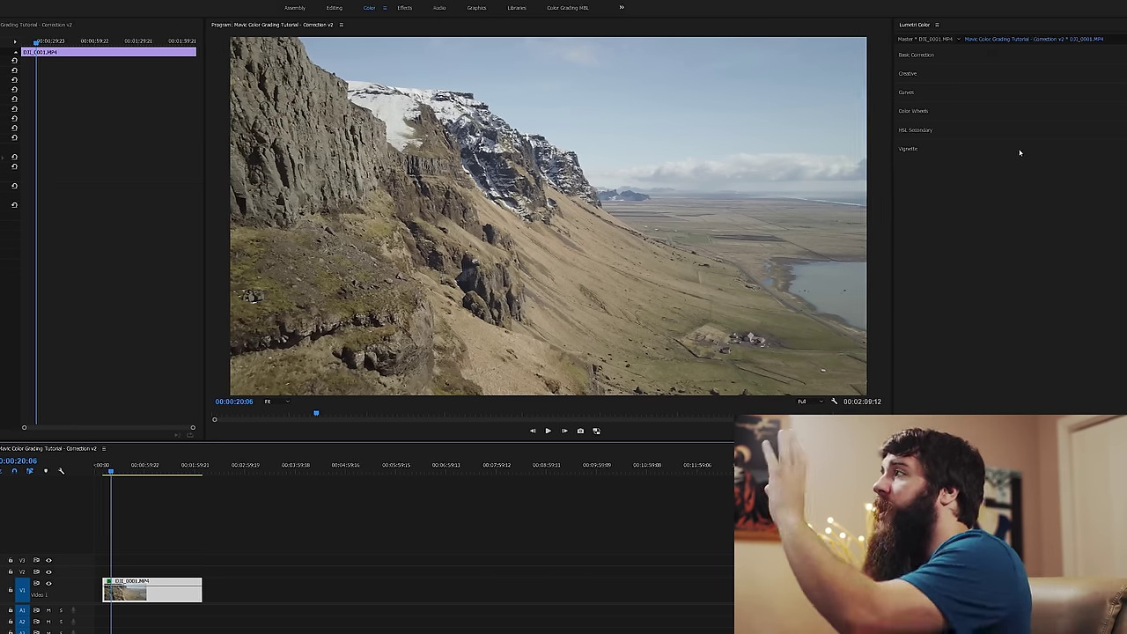
left_click(932, 94)
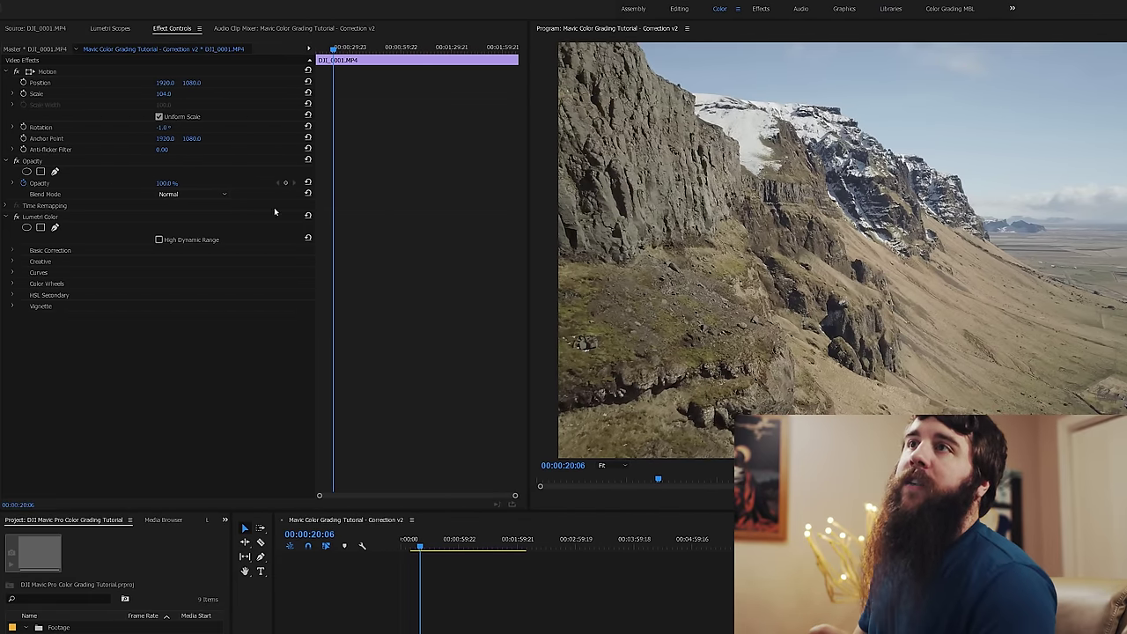
- Show the Lumetri Scopes panel with the Parade (RGB) display
left_click(112, 29)
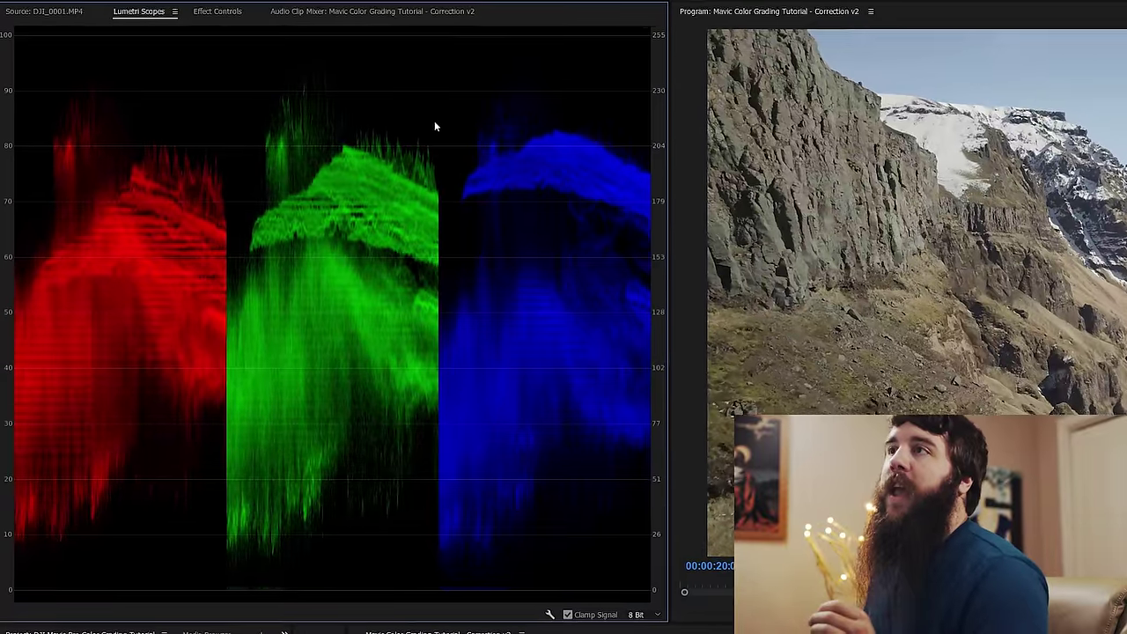
right_click(346, 121)
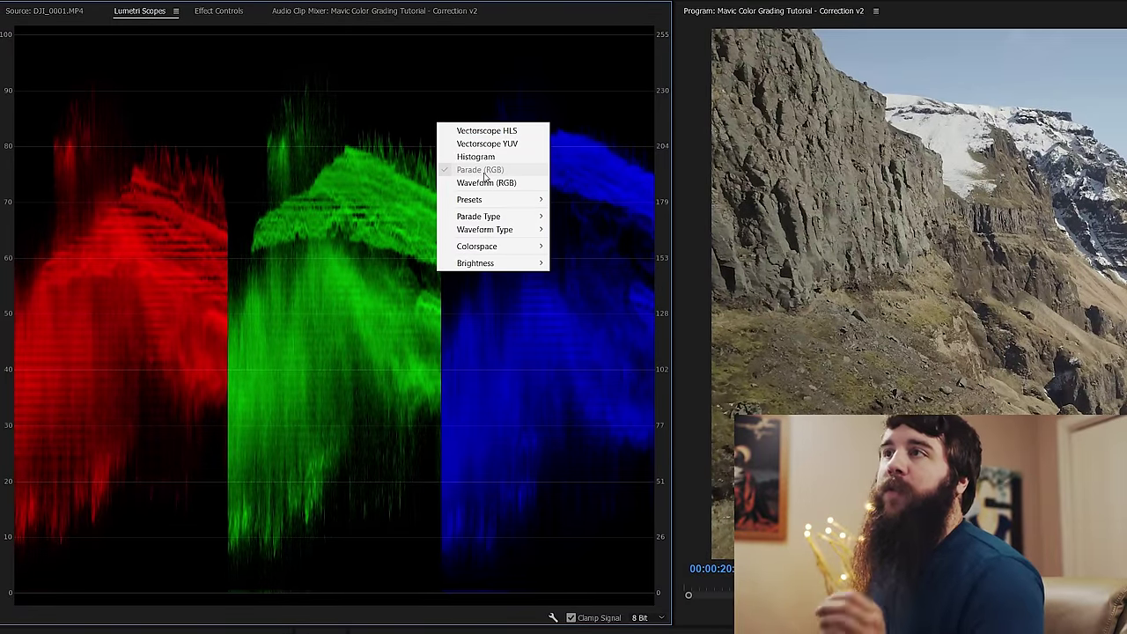
left_click(576, 175)
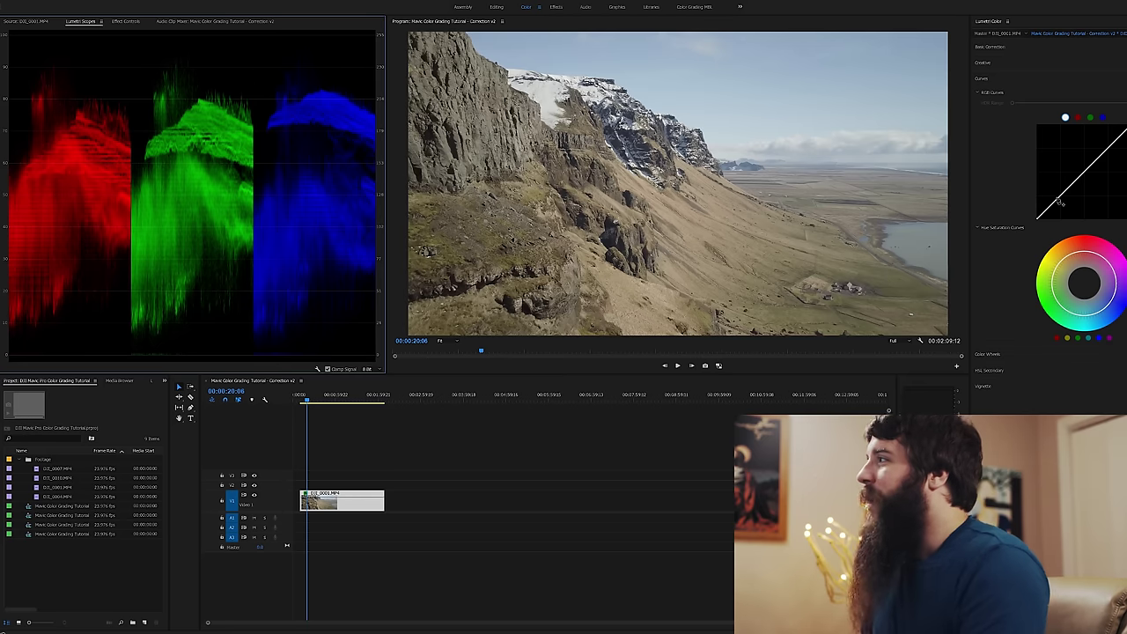
- Pull the RGB curve's shadow point down and its highlight point up into an S-curve
left_click(1062, 203)
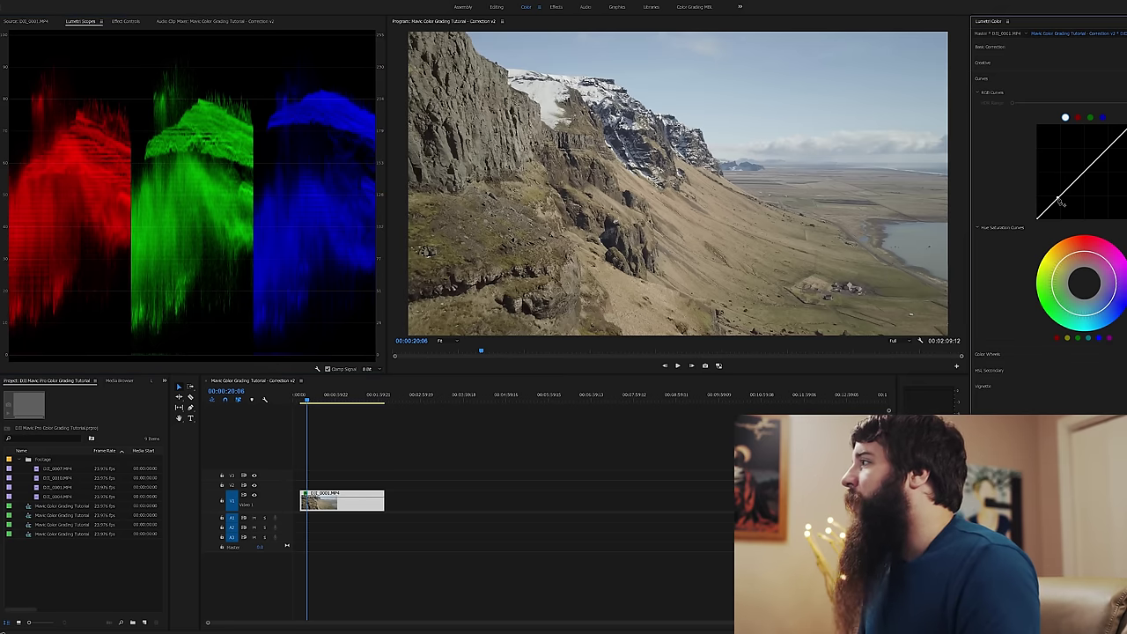
left_click_drag(1061, 203, 1059, 209)
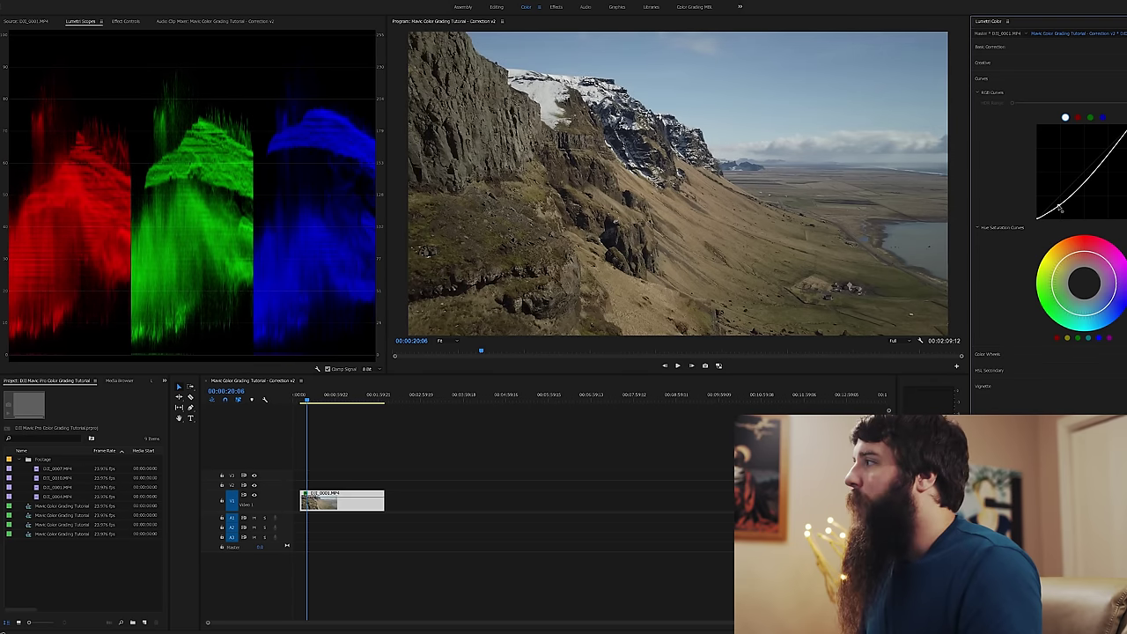
left_click_drag(1060, 208, 1059, 208)
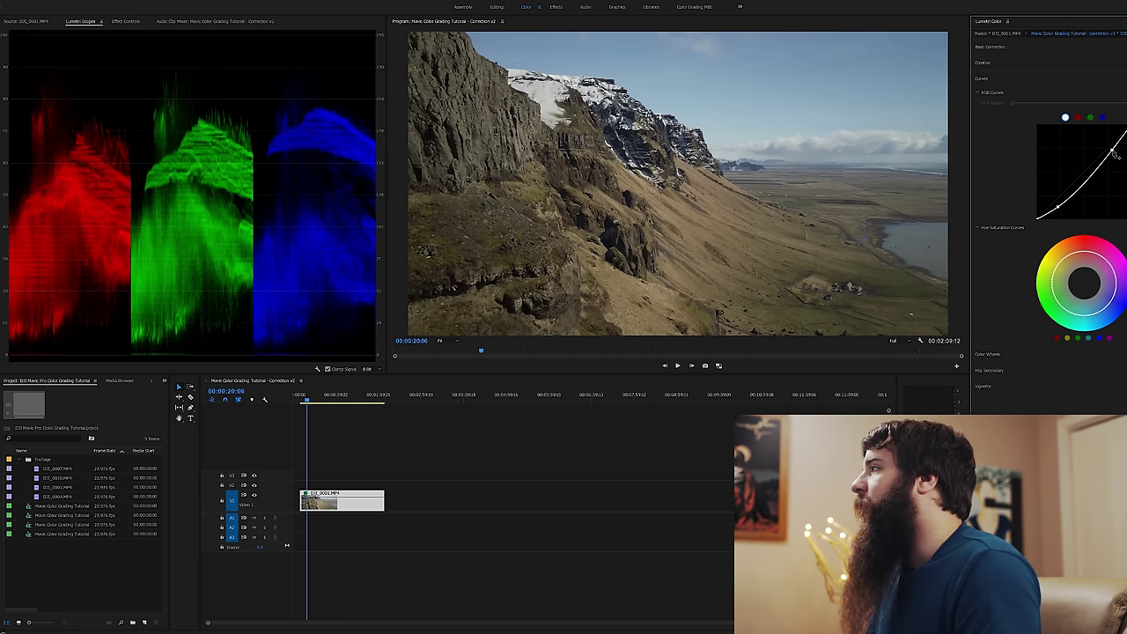
left_click_drag(1115, 155, 1108, 138)
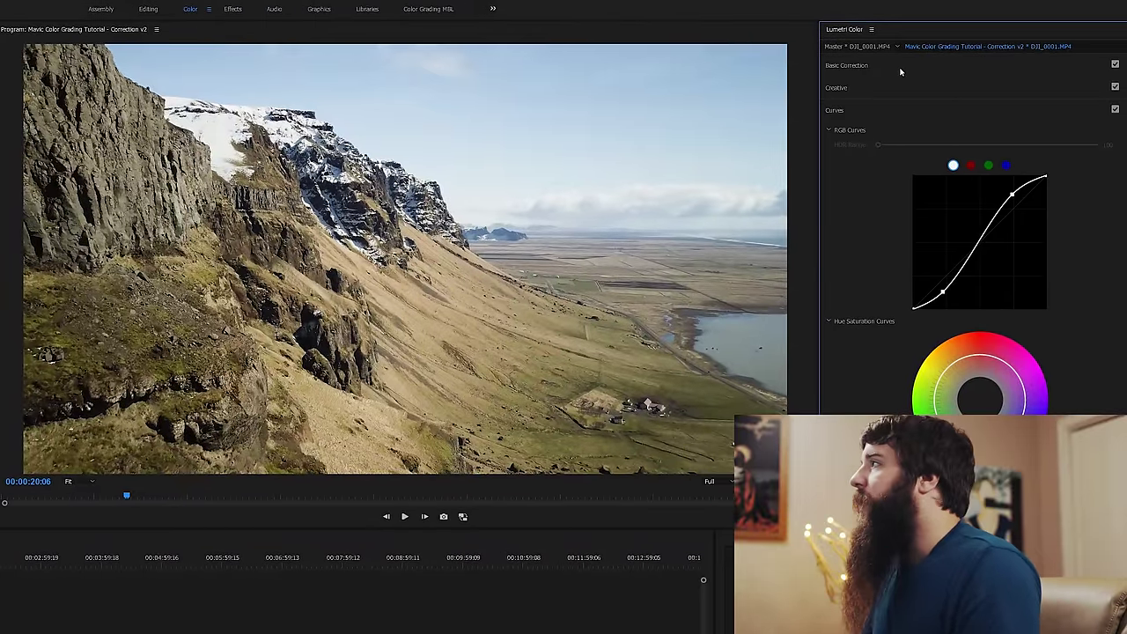
- Expand Basic Correction and drag Saturation up to about 119.7
left_click(900, 69)
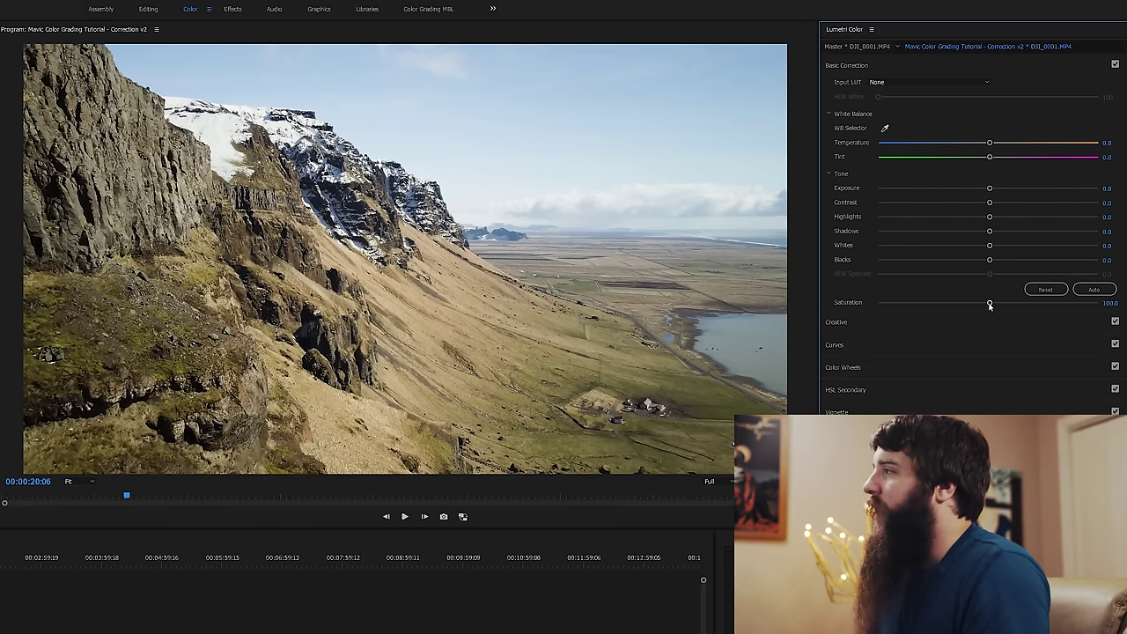
left_click_drag(989, 304, 1027, 303)
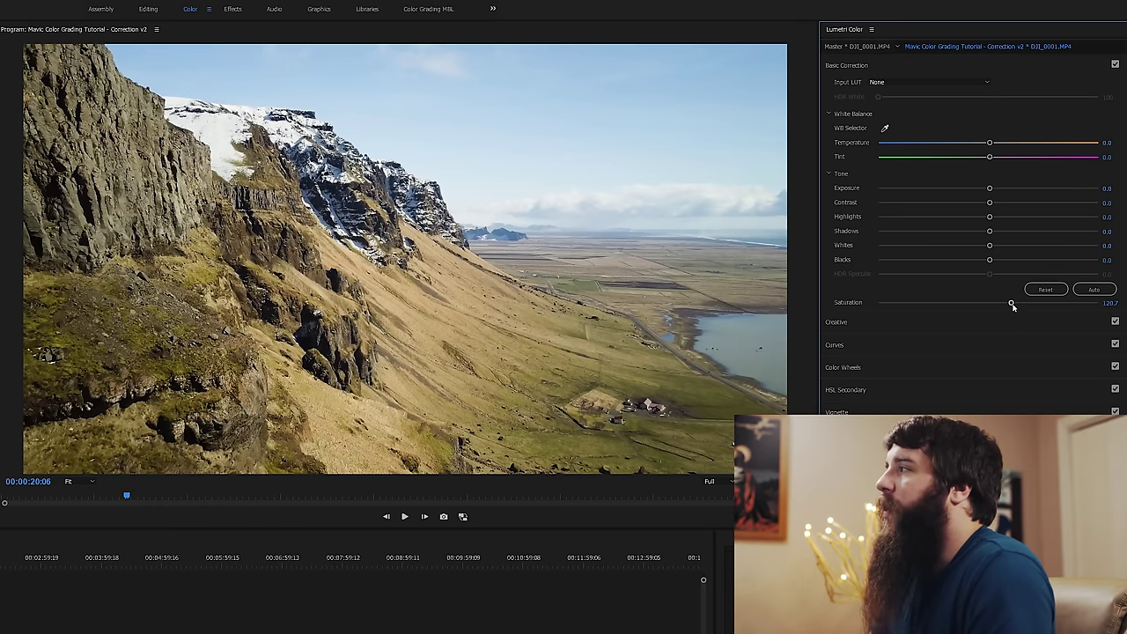
mouse_move(1011, 304)
left_mouse_down()
mouse_move(1038, 306)
mouse_move(1010, 311)
left_mouse_up()
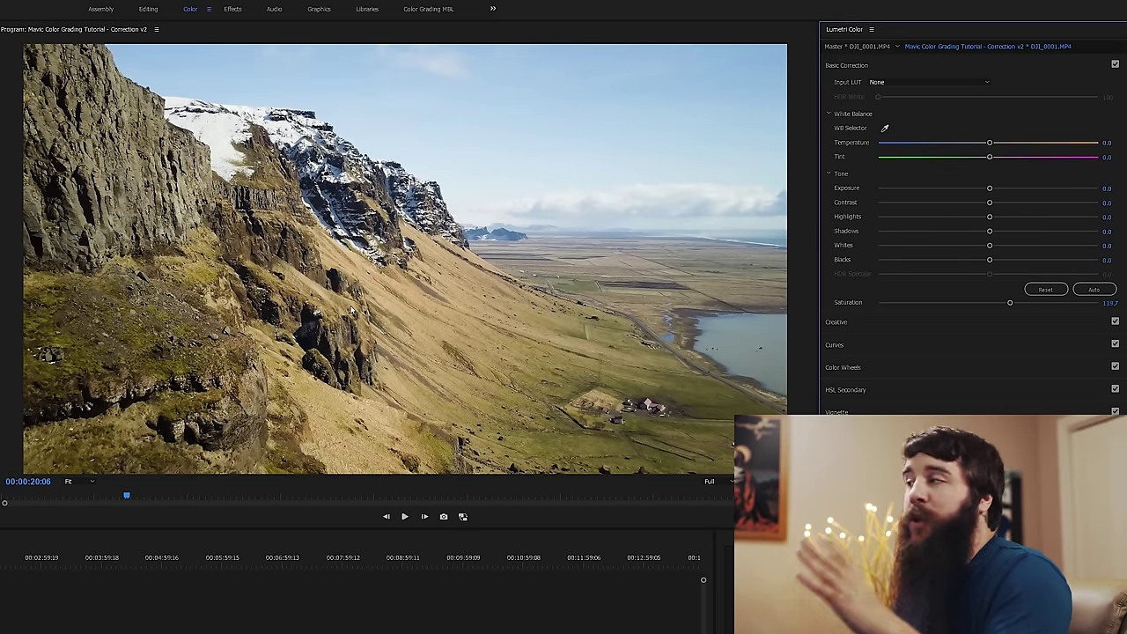
left_click(841, 367)
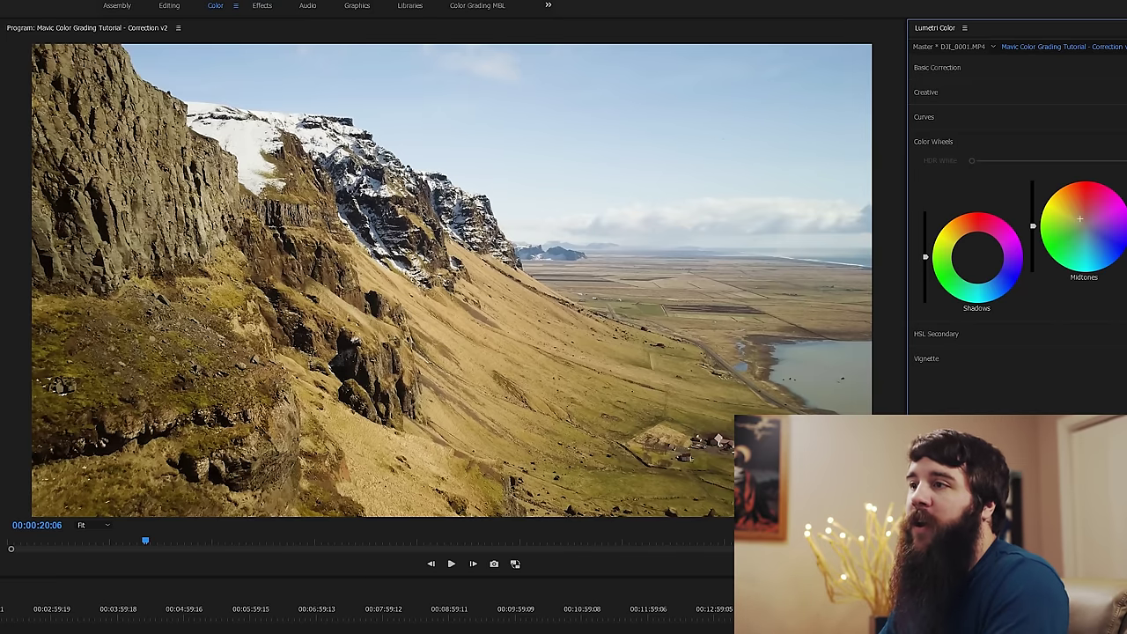
- Jump back a few seconds and play the graded clip, stopping at 00:00:16:23
key("Up")
key("space")
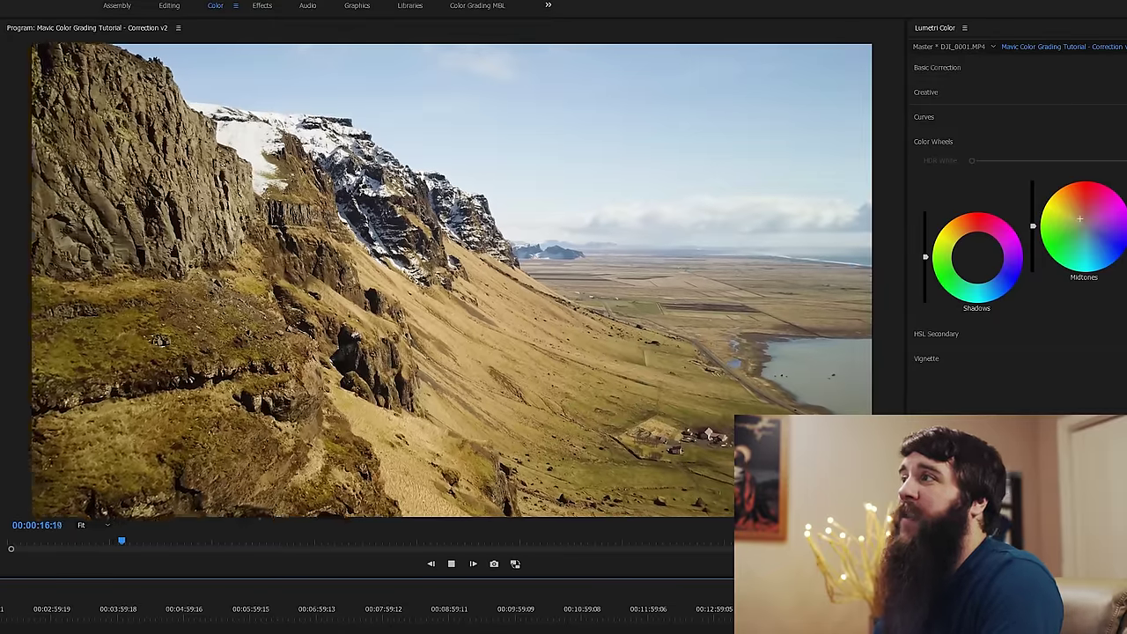
key("space")
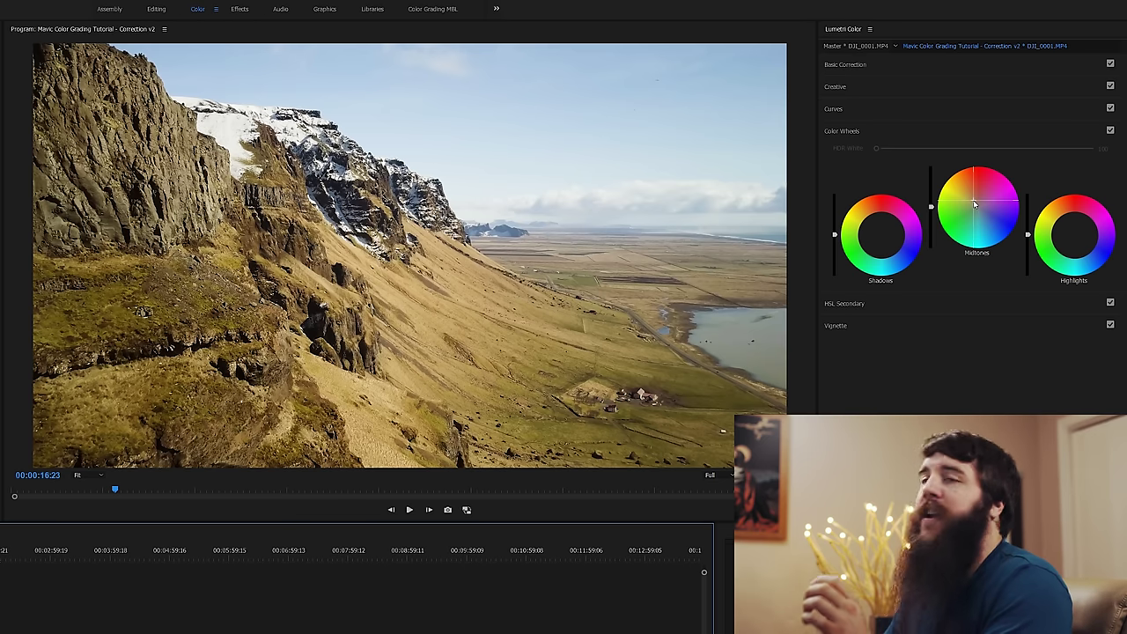
- Nudge the Midtones color wheel puck slightly toward orange/yellow
left_click(974, 204)
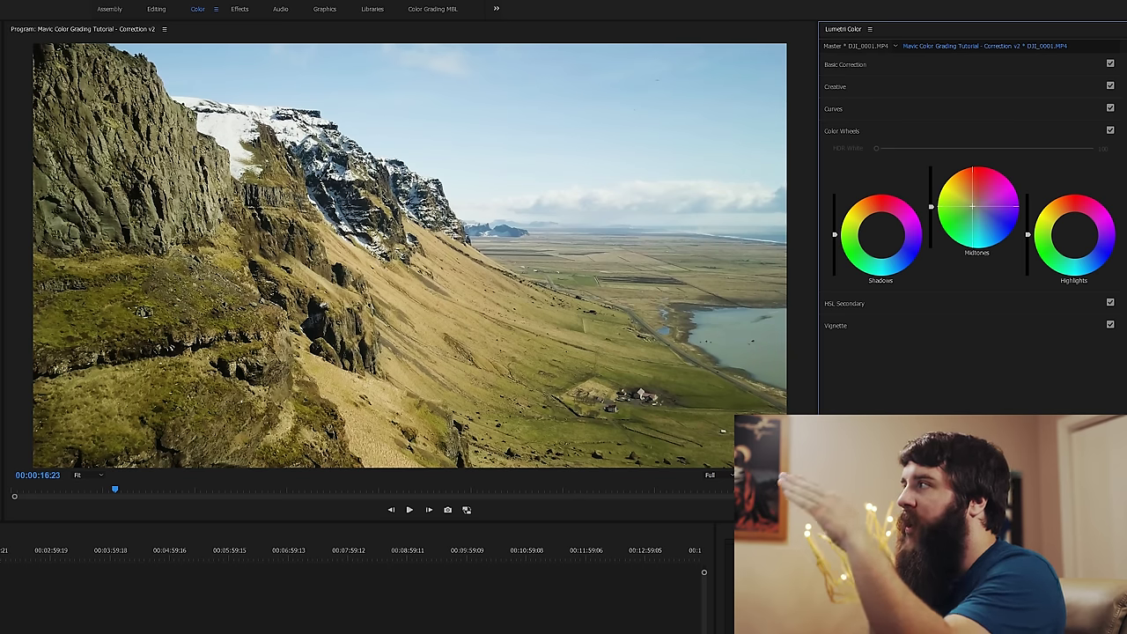
left_click_drag(973, 205, 969, 206)
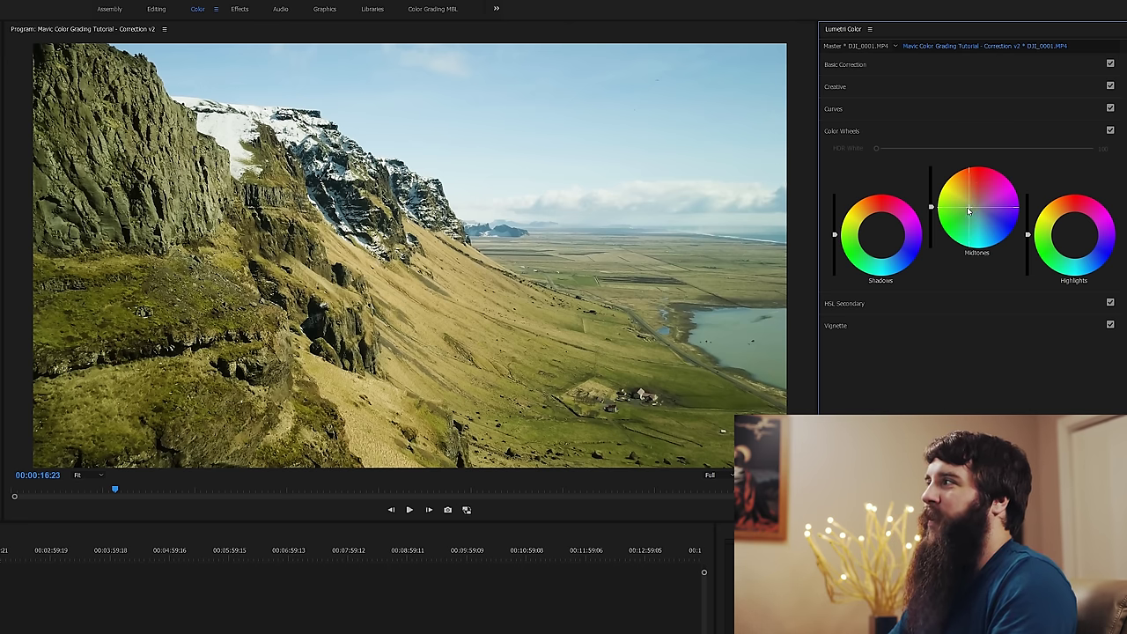
left_click_drag(969, 206, 973, 202)
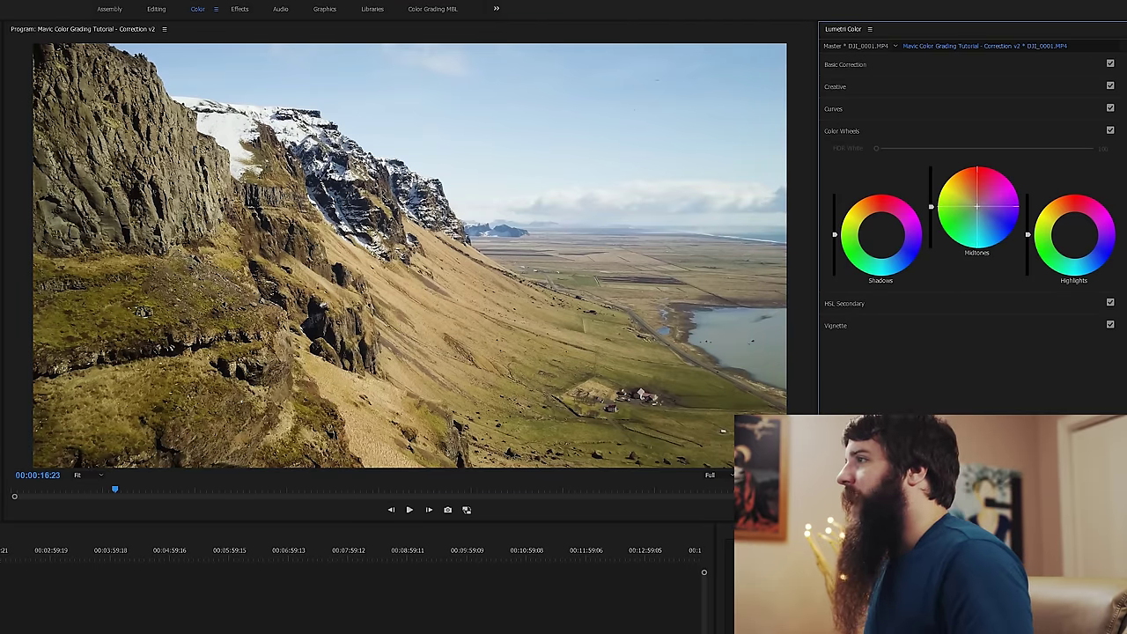
- Drag the Midtones puck toward blue and tint the Shadows wheel cooler
left_click_drag(978, 209, 981, 213)
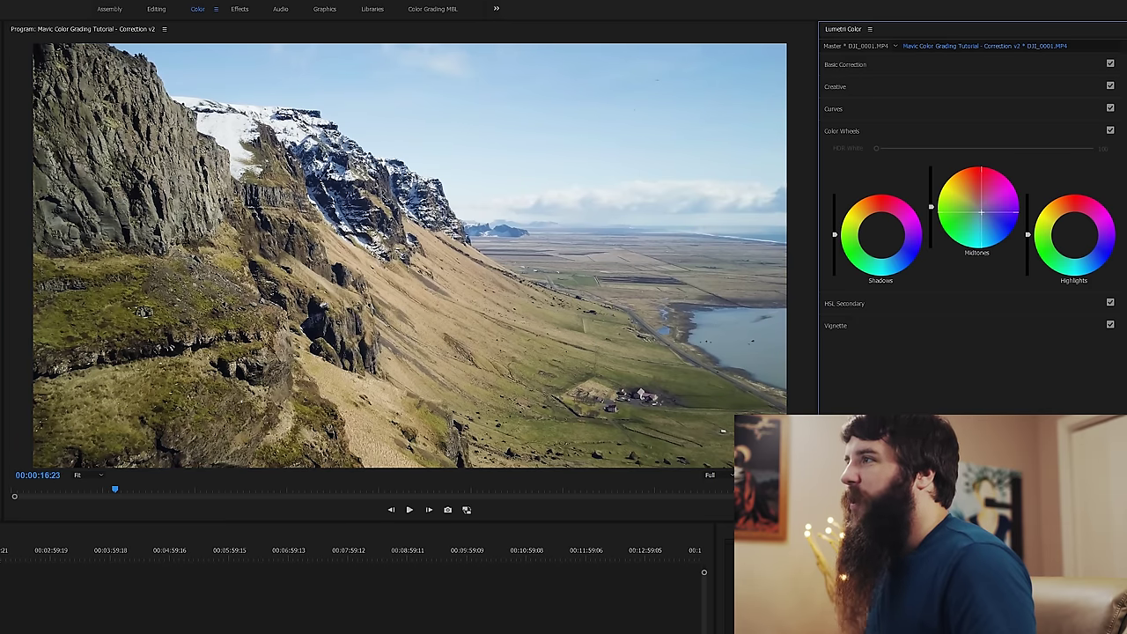
left_click_drag(980, 212, 983, 214)
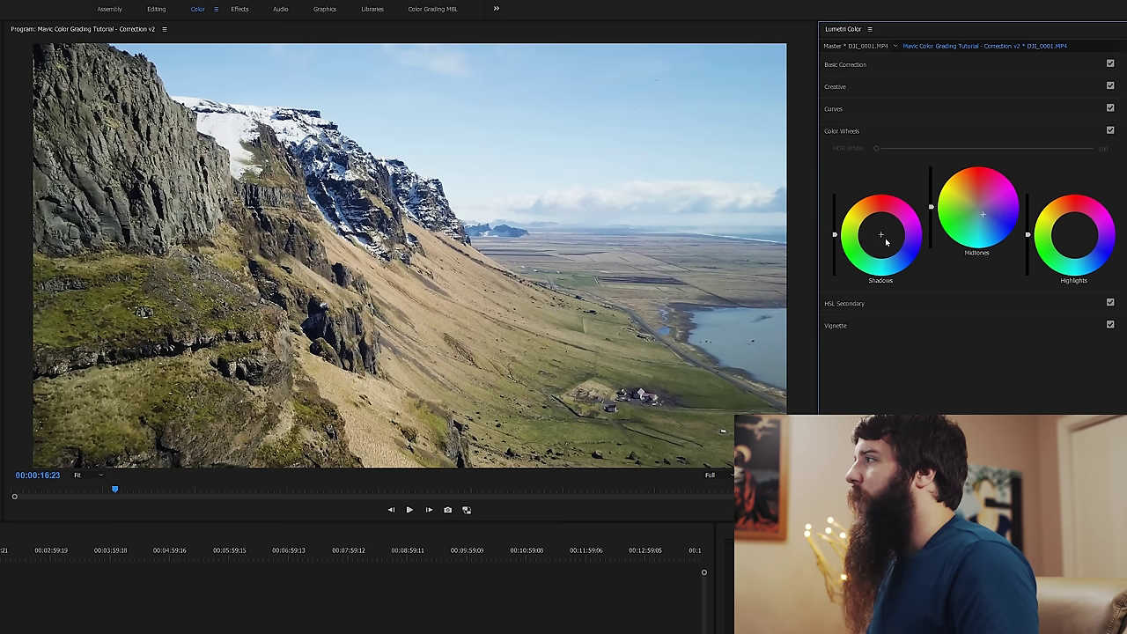
left_click_drag(886, 242, 886, 248)
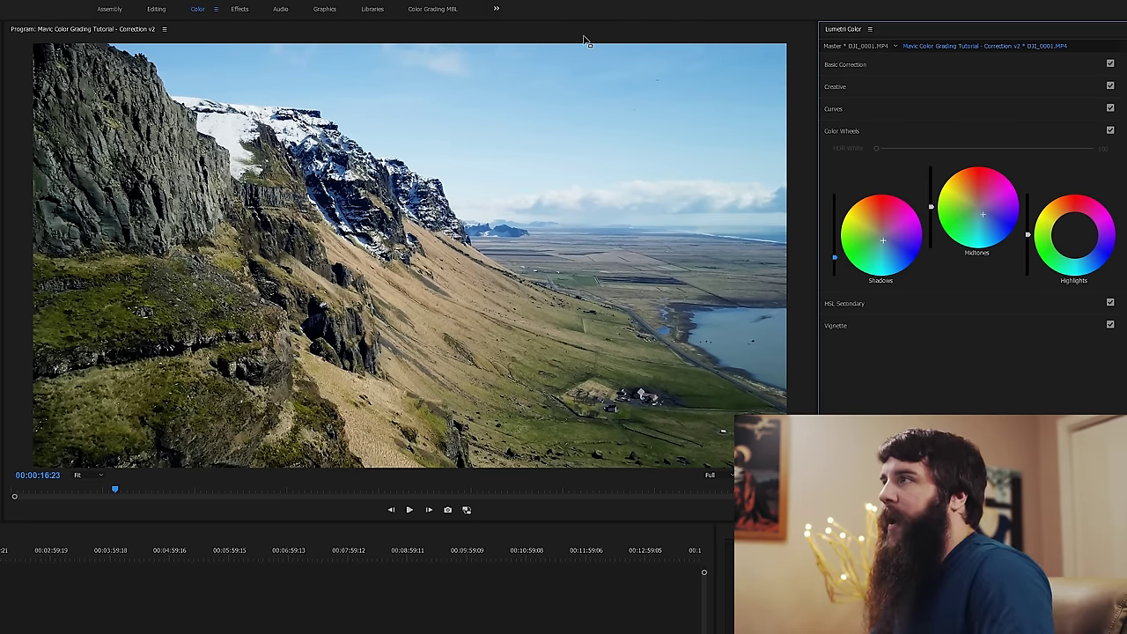
- Undo the Shadows tint, then push the Midtones and Highlights pucks toward orange
key("ctrl+z")
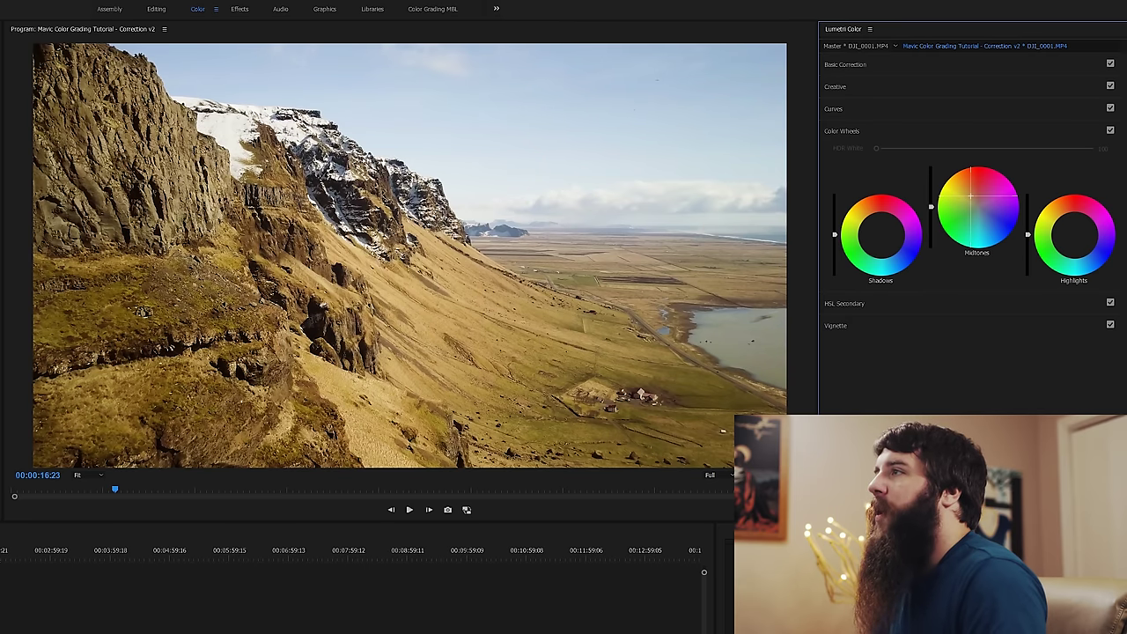
mouse_move(971, 194)
left_mouse_down()
mouse_move(962, 186)
mouse_move(972, 195)
left_mouse_up()
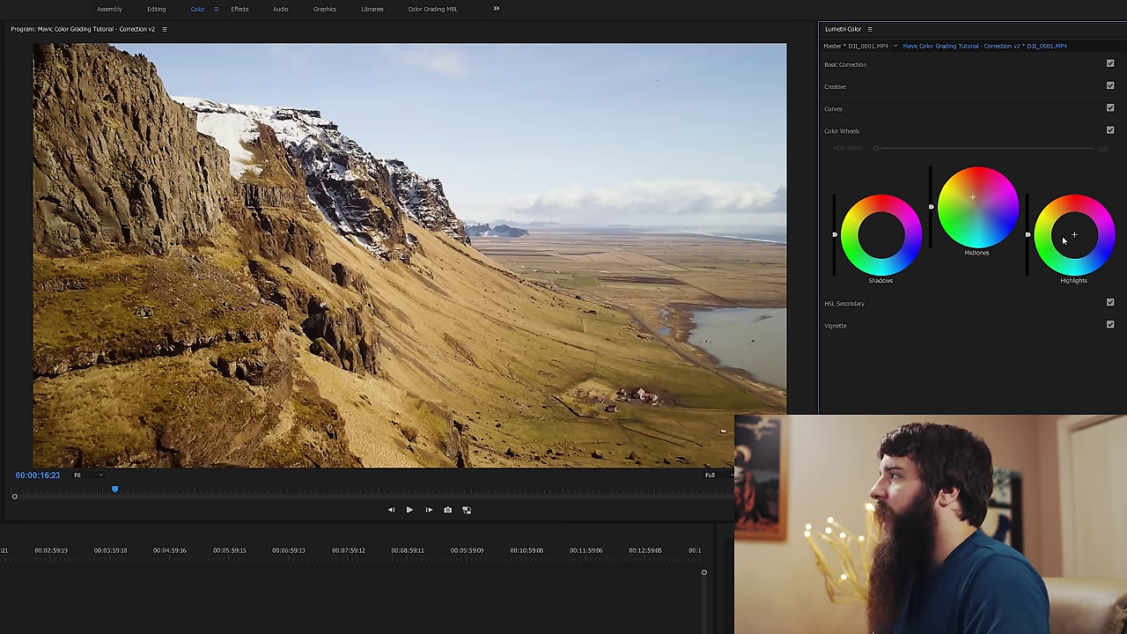
left_click_drag(1073, 235, 1069, 229)
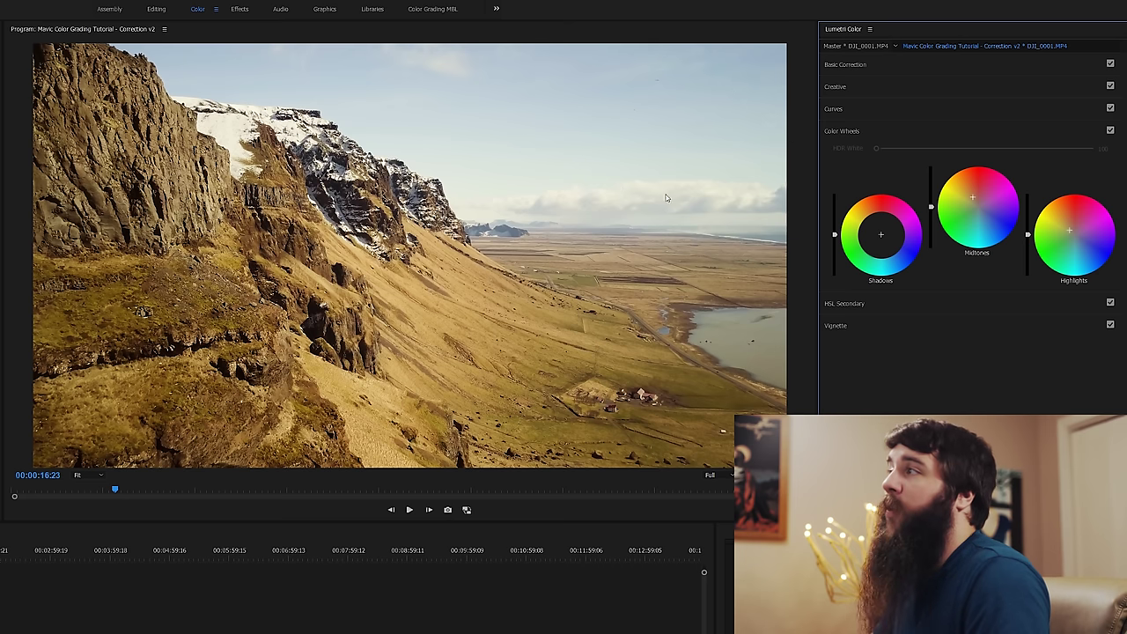
left_click_drag(1066, 232, 1068, 227)
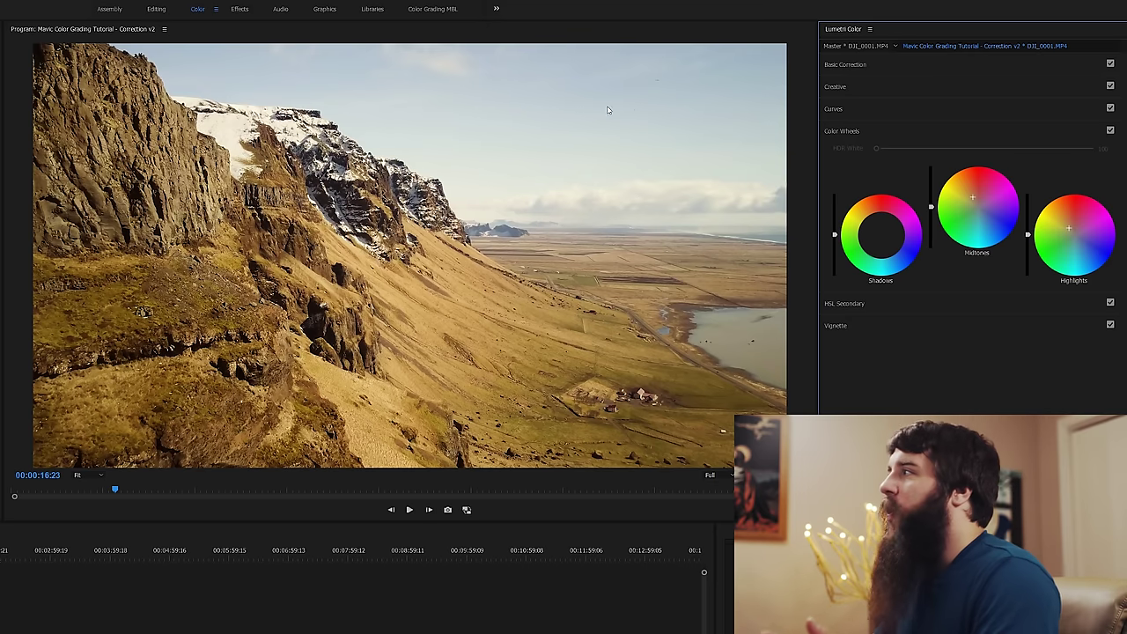
left_click_drag(973, 199, 972, 199)
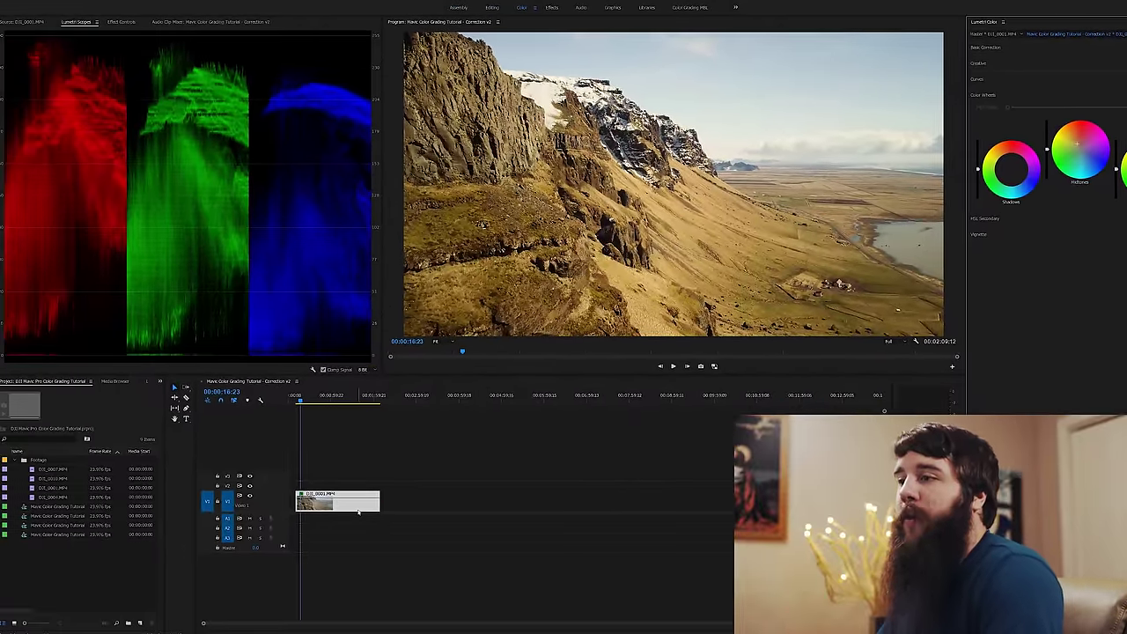
- Delete the Lumetri Color effect in Effect Controls, then return to Basic Correction
left_click(123, 22)
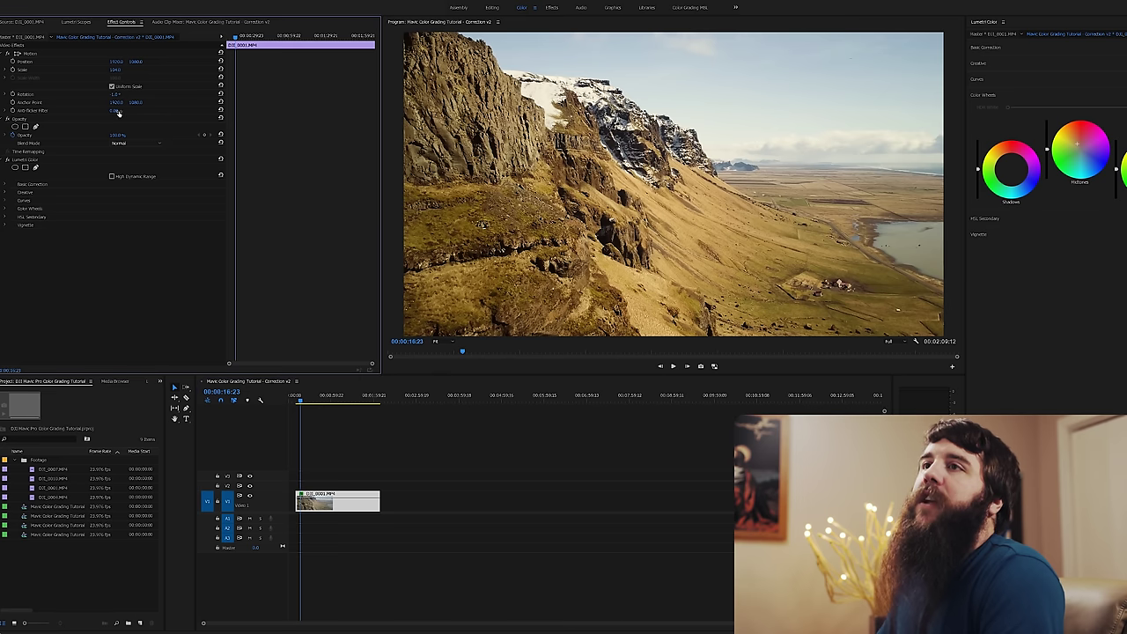
left_click(18, 160)
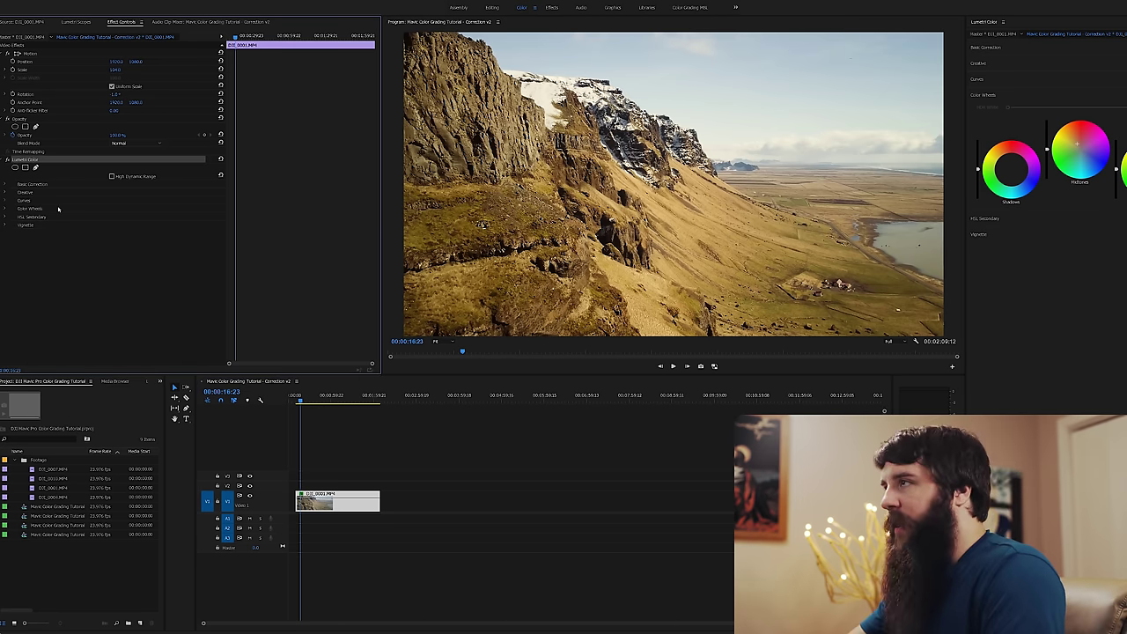
key("Delete")
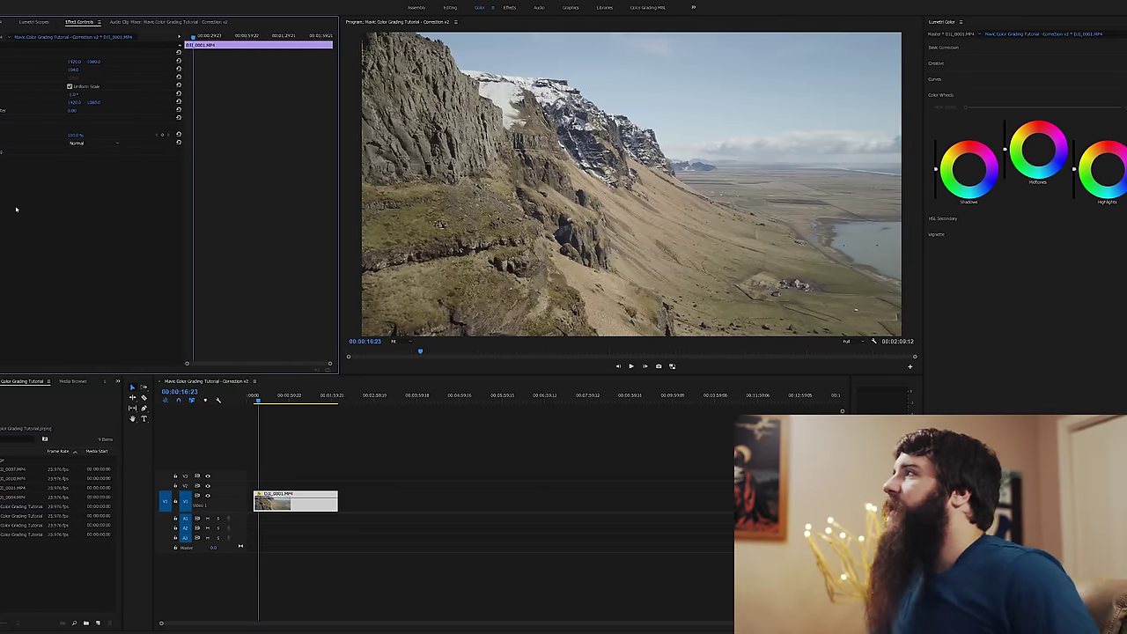
left_click(926, 47)
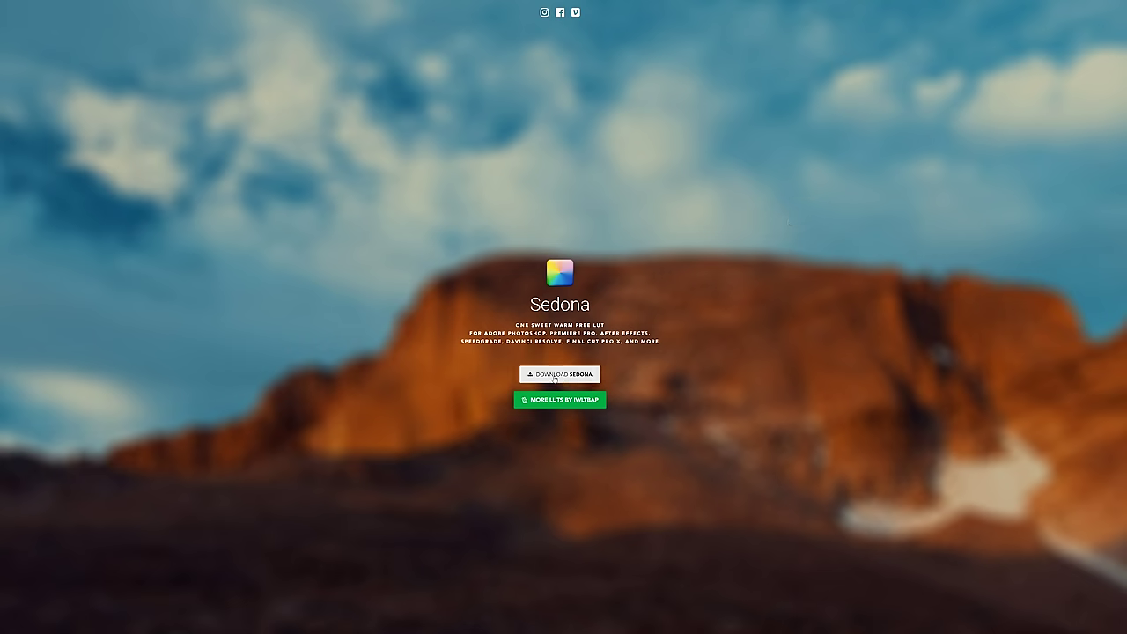
- Start the free Sedona LUT download from the IWLTBAP Sedona web page
left_click(555, 375)
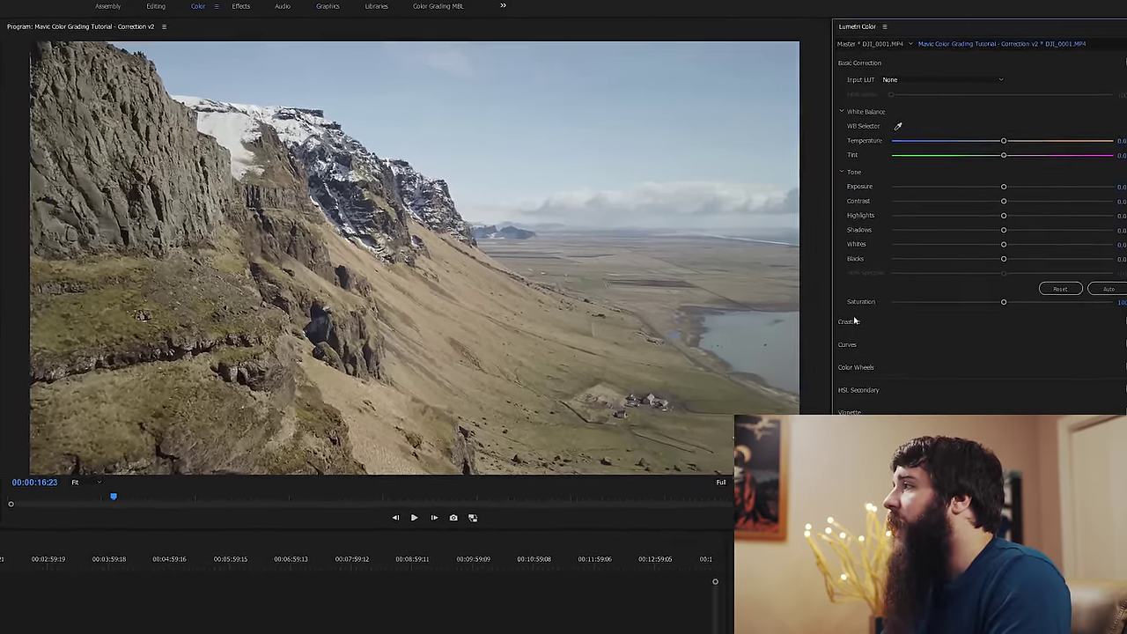
- In Lumetri's Creative section, choose Browse... from the Look list to find a custom LUT
left_click(926, 266)
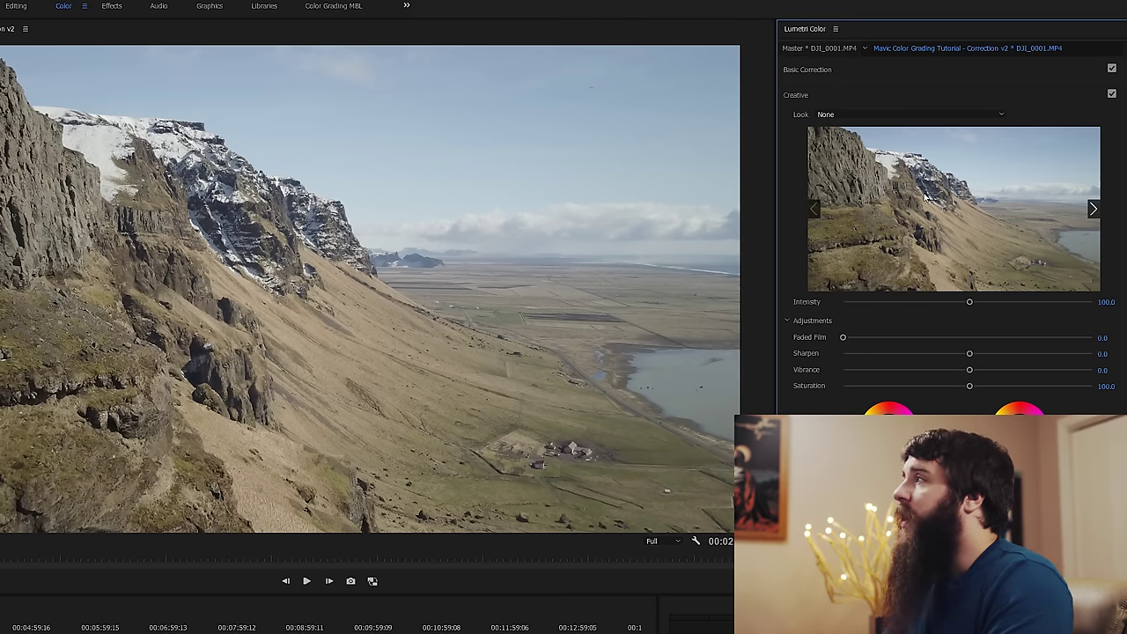
left_click(872, 119)
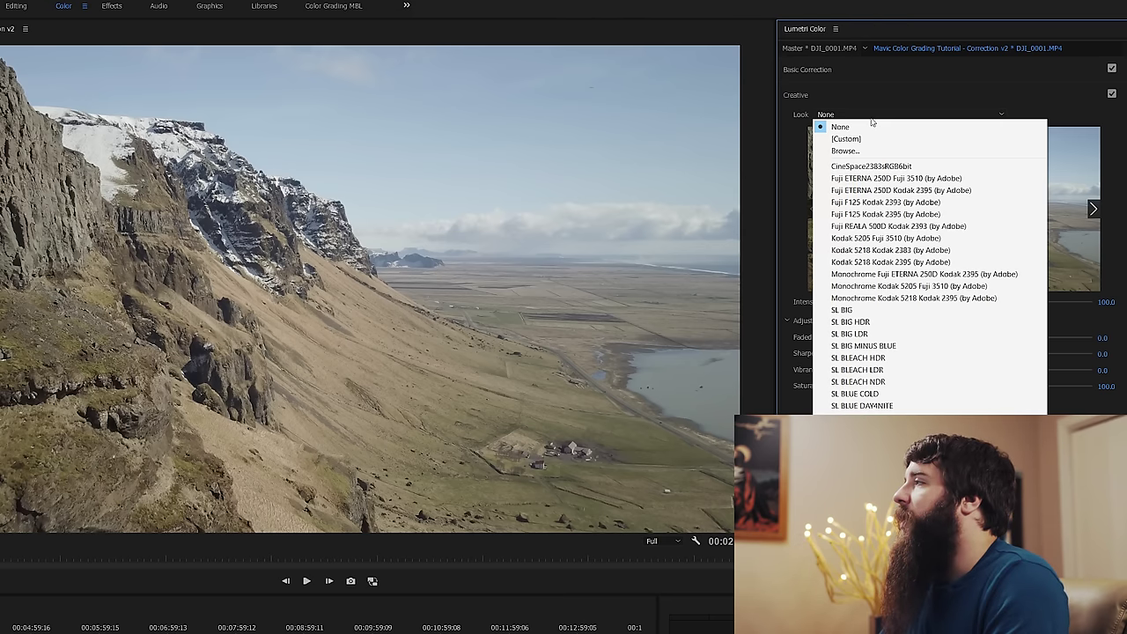
left_click(872, 151)
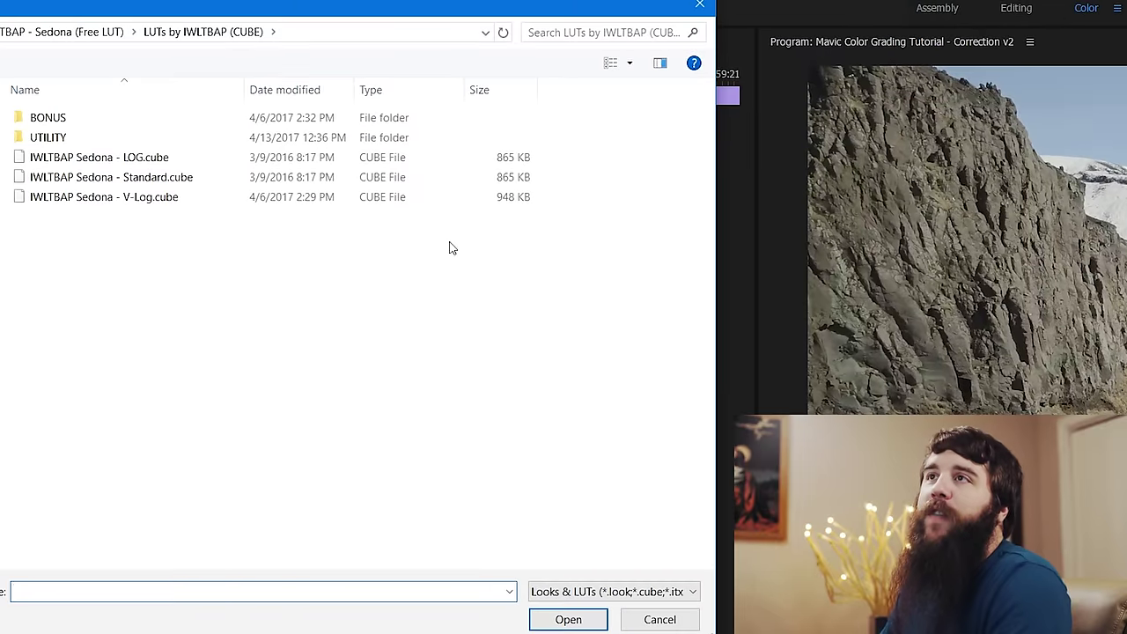
- Go to the IWLTBAP Sedona CUBE folder and load IWLTBAP Sedona - LOG.cube as the look
left_click(19, 32)
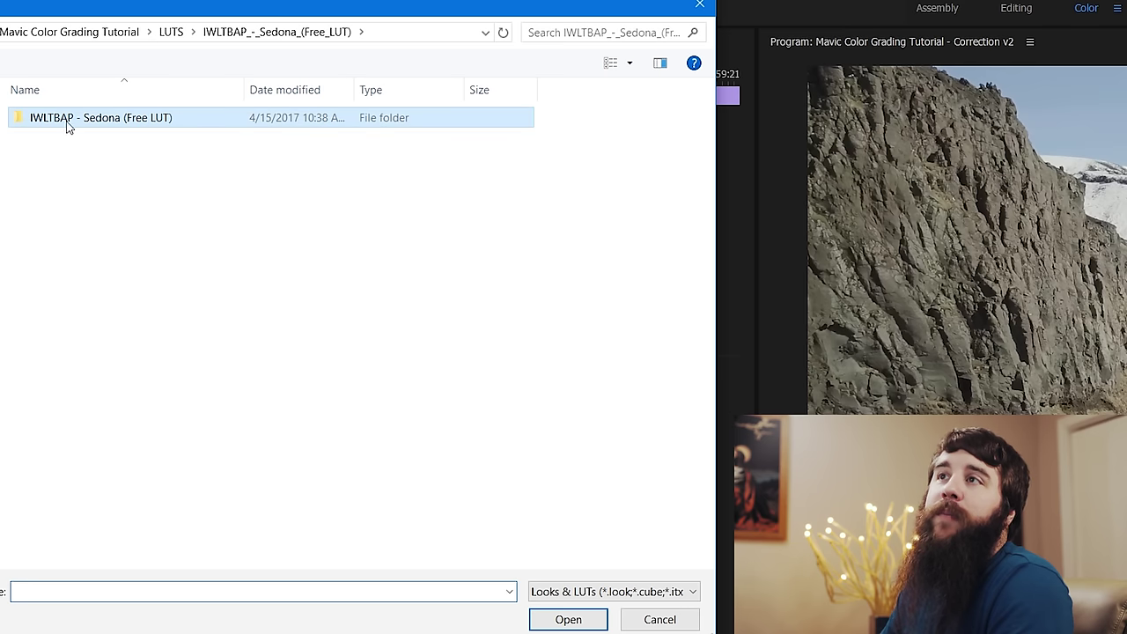
double_click(93, 123)
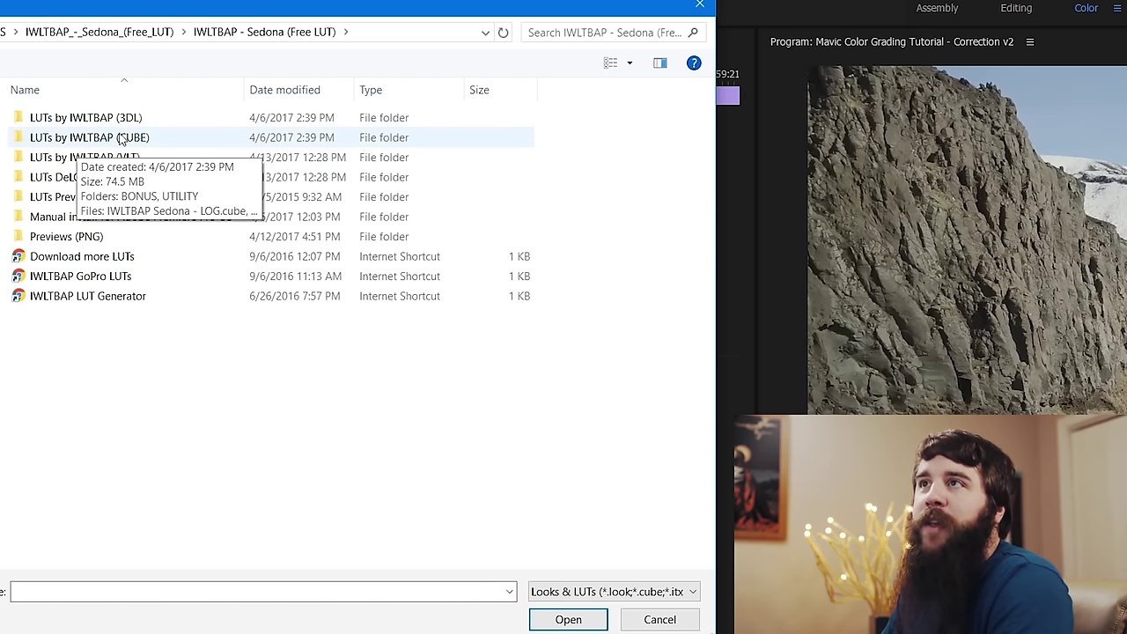
double_click(167, 143)
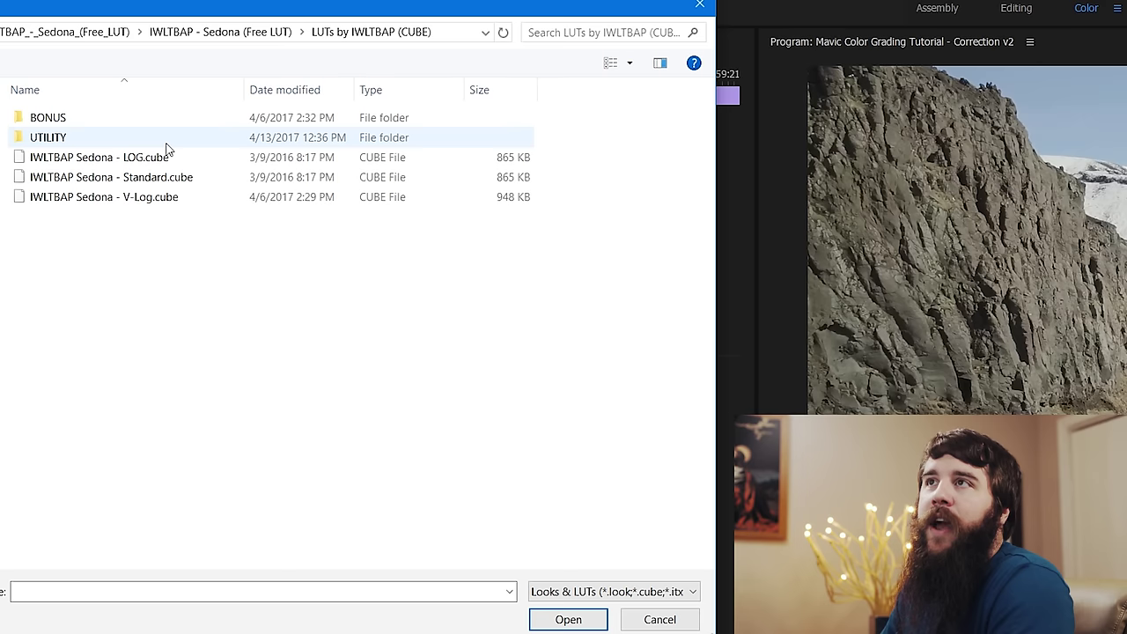
left_click(53, 166)
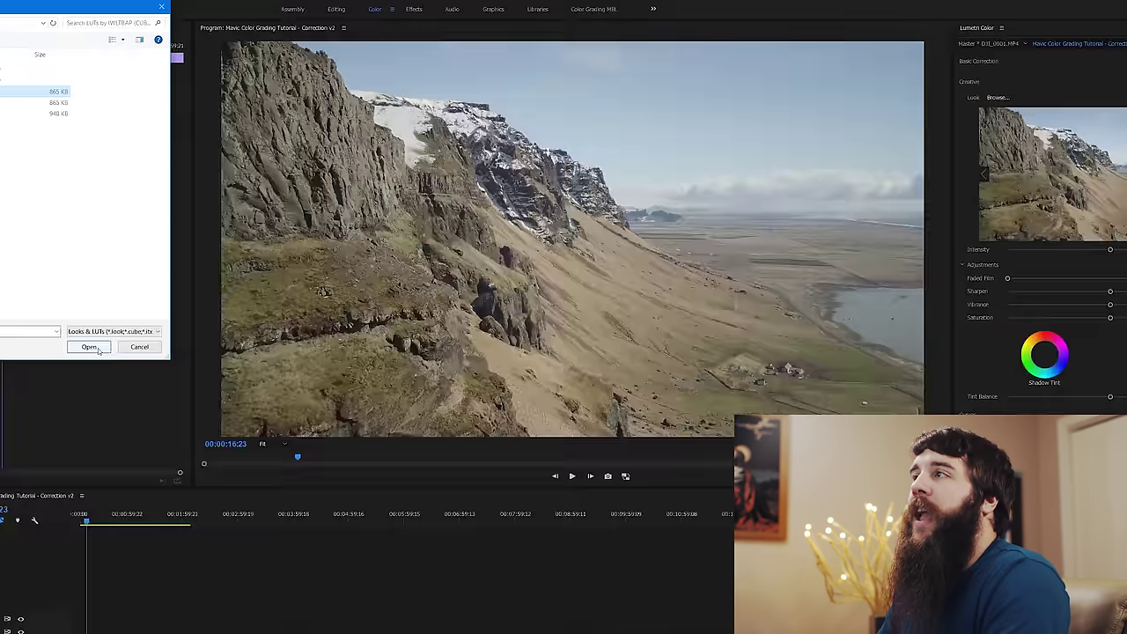
left_click(97, 348)
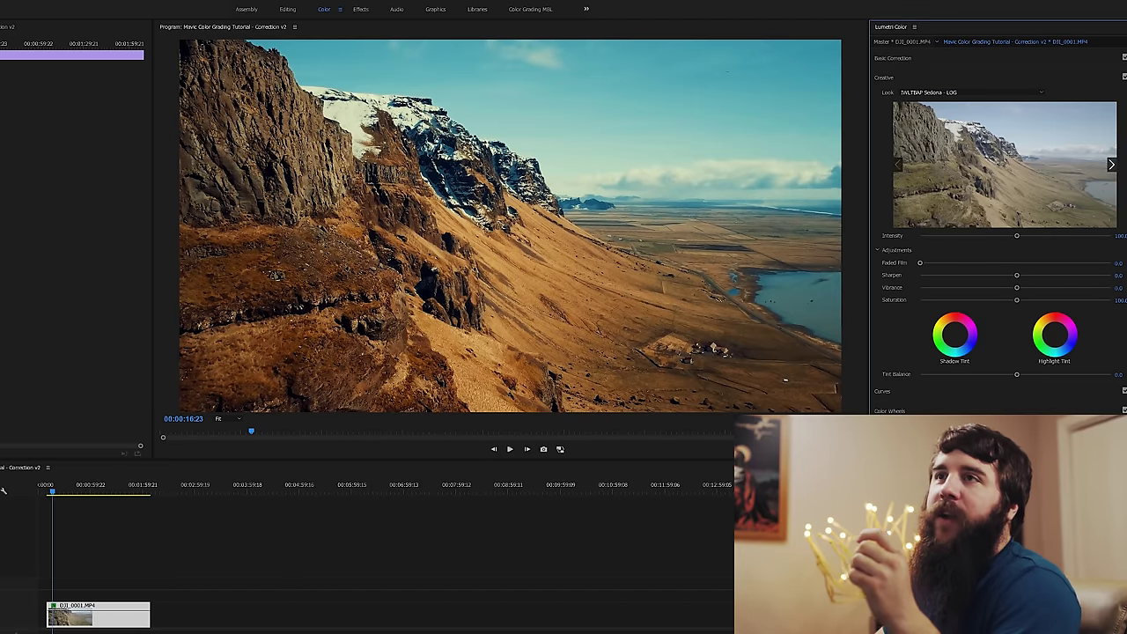
- Toggle the Lumetri grade off and back on to compare the Sedona look with ungraded footage
left_click(1, 54)
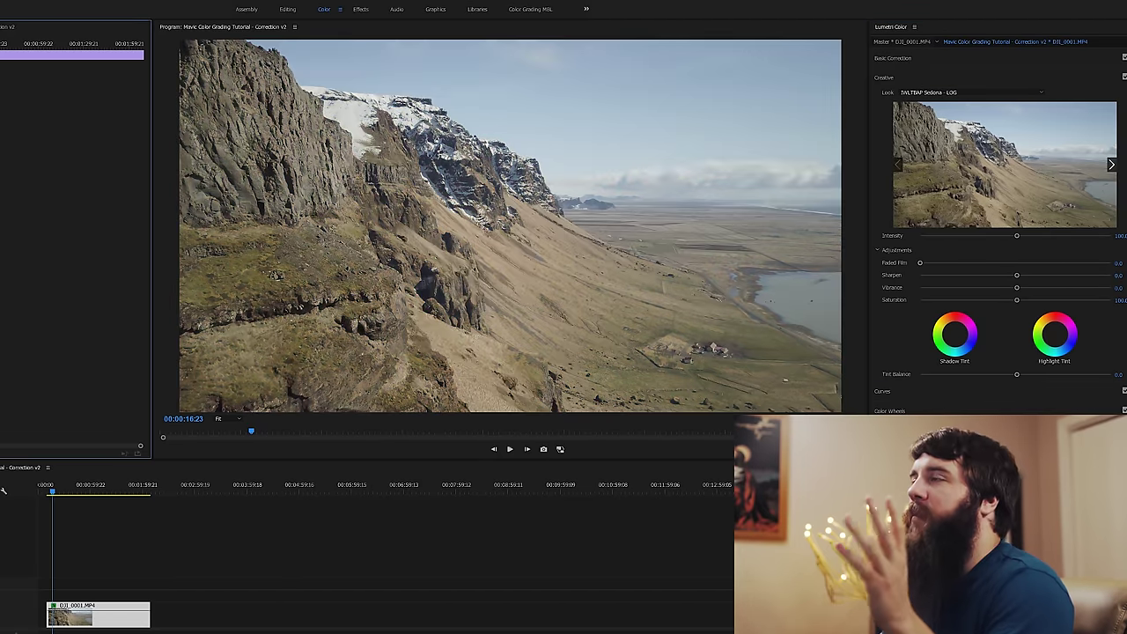
left_click(1, 54)
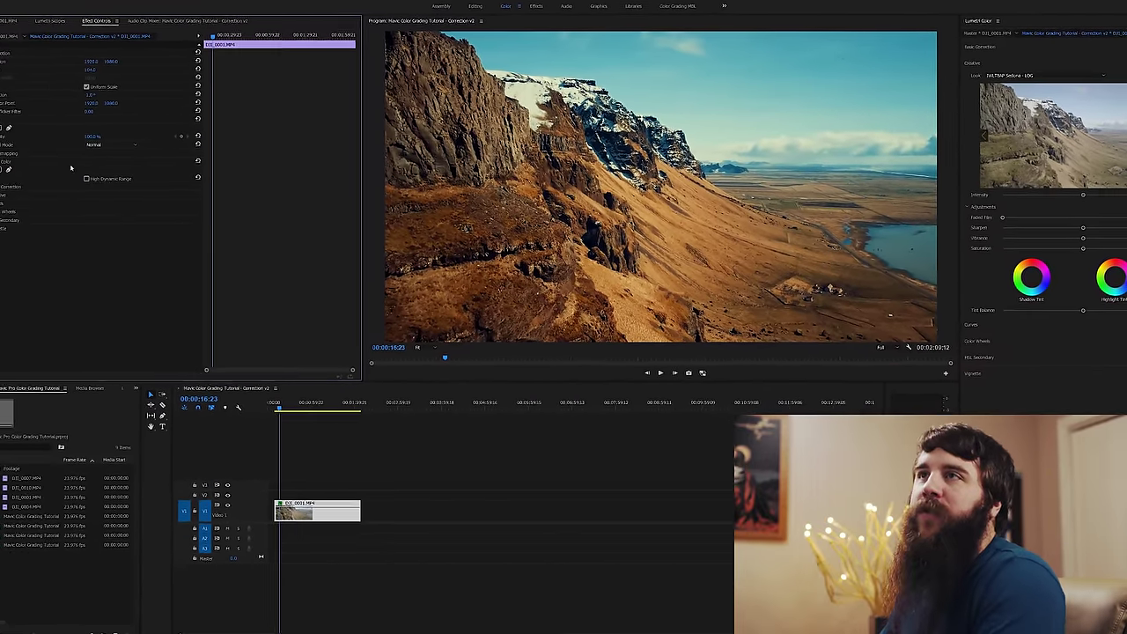
left_click(81, 21)
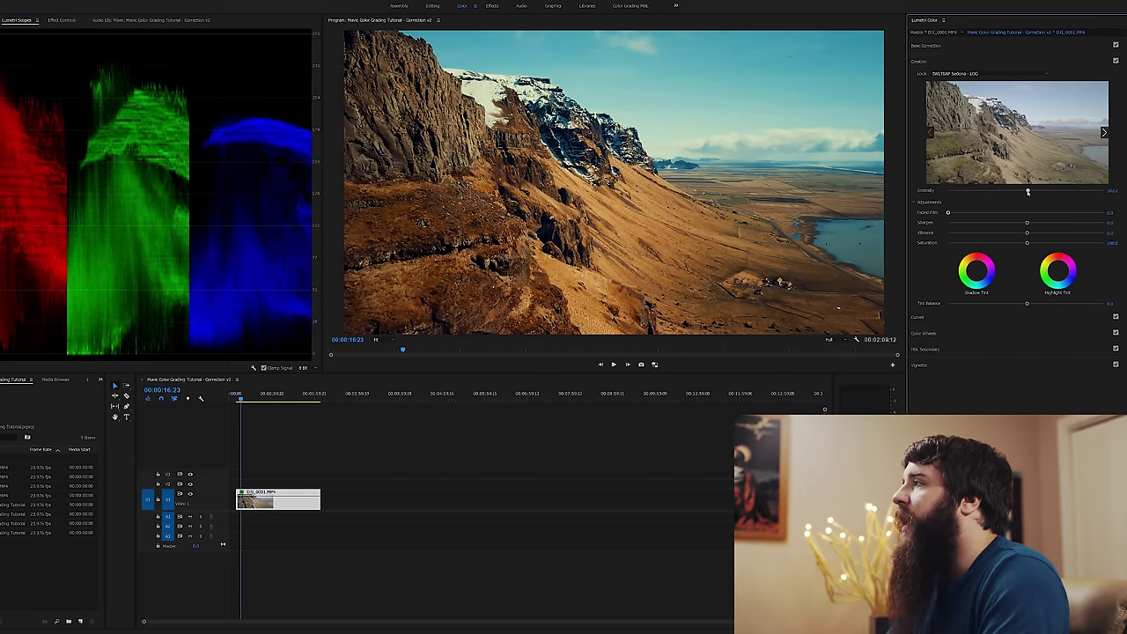
- Lower the Creative Intensity slider to reduce the Sedona look's saturation
left_click_drag(1027, 192, 1003, 192)
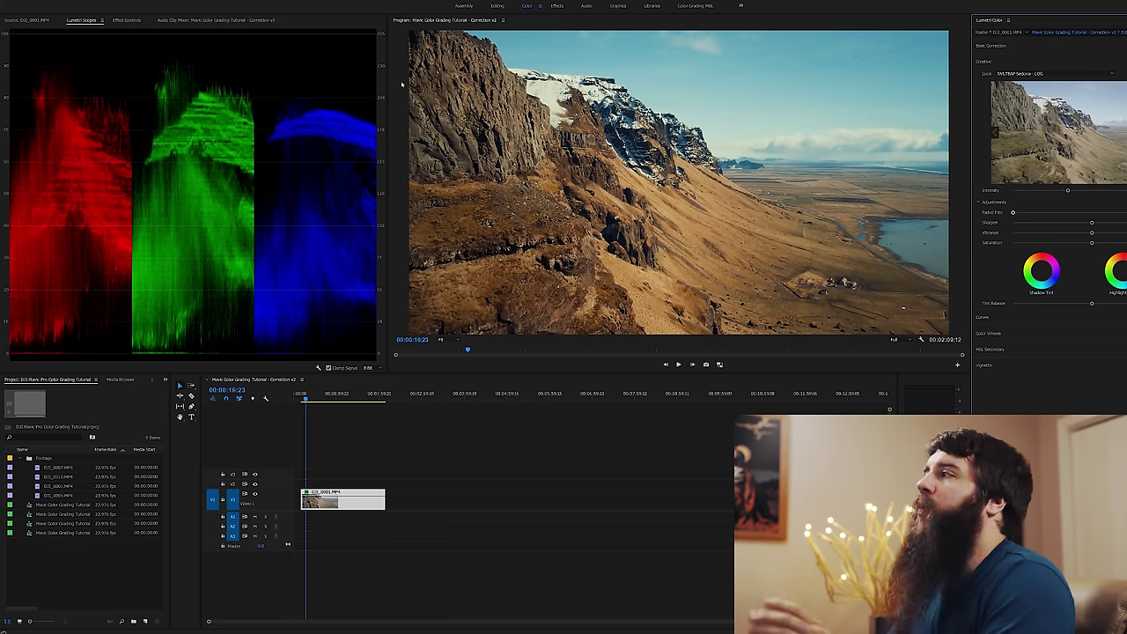
- In Lumetri Curves, lift the RGB curve's bright end and pull the midtone point down
left_click(989, 319)
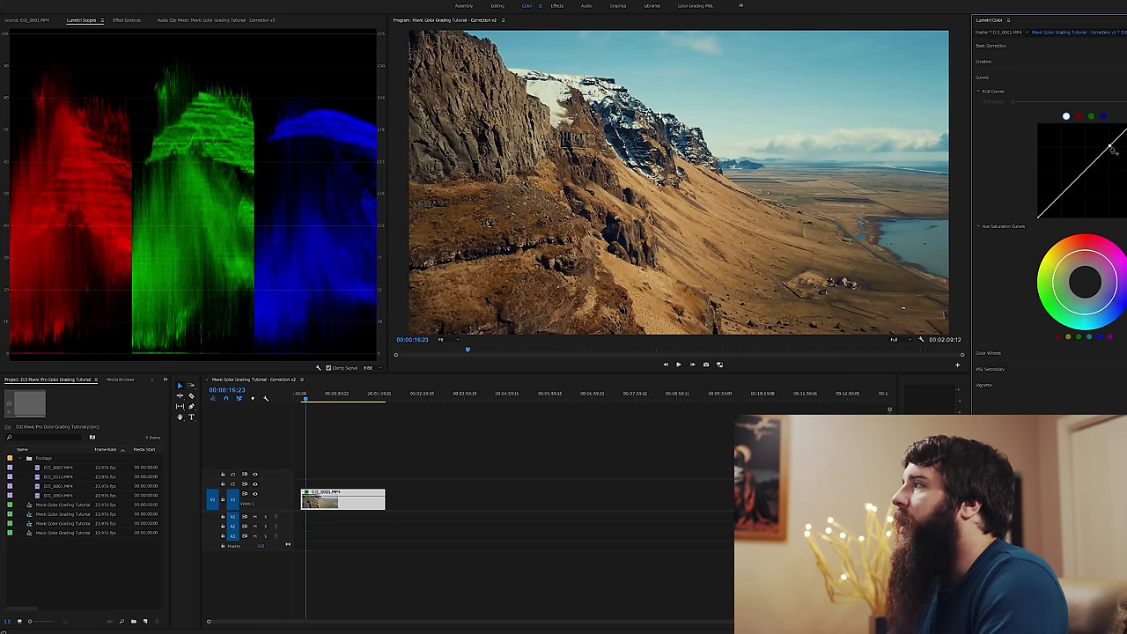
left_click_drag(1111, 149, 1108, 140)
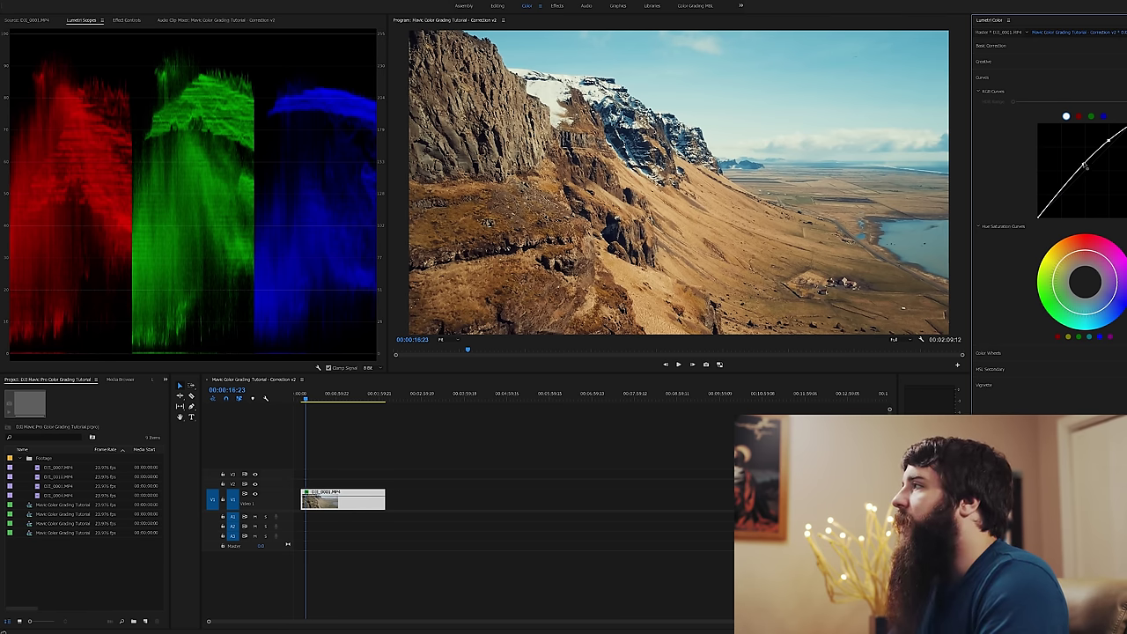
left_click_drag(1085, 165, 1086, 176)
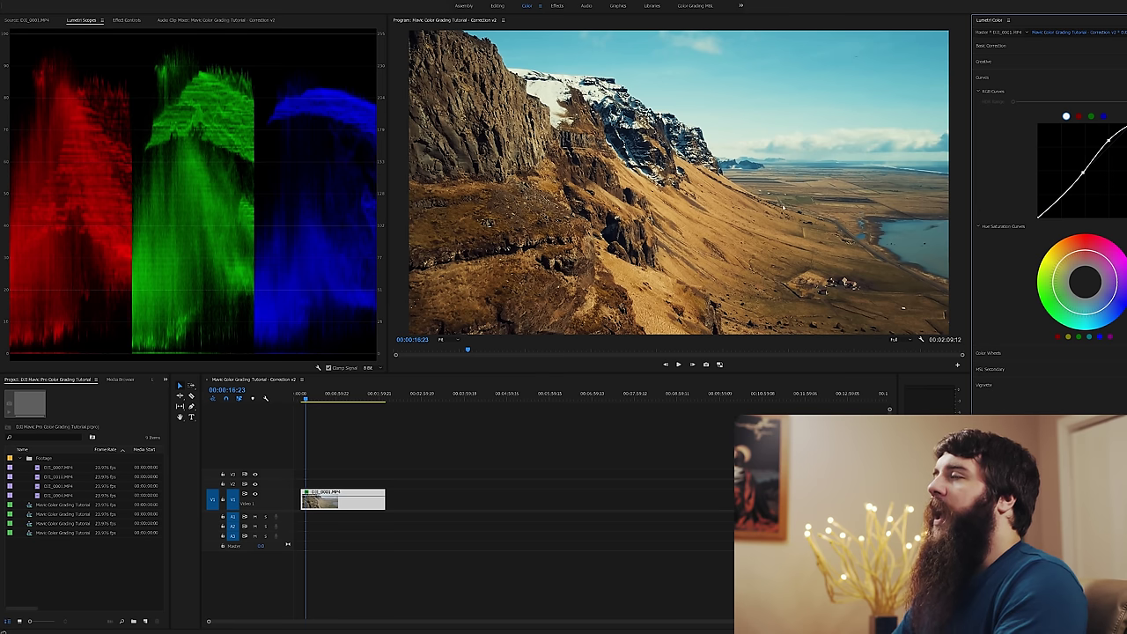
left_click(1023, 60)
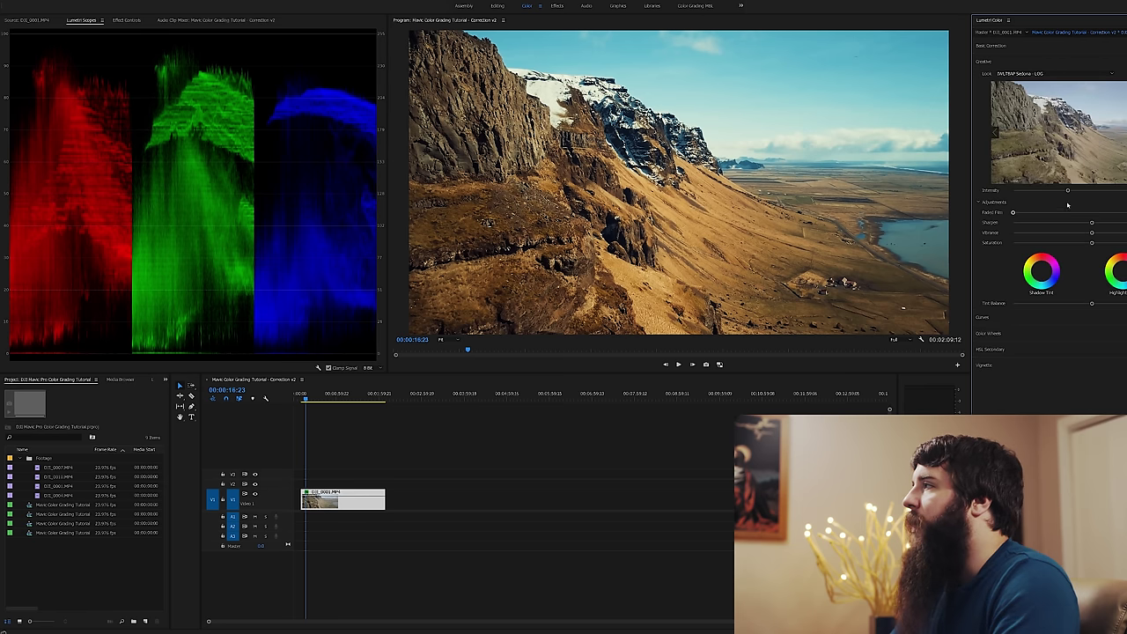
- Nudge the Sedona look's intensity up and slightly refine the RGB curve point
left_click_drag(1069, 191, 1079, 191)
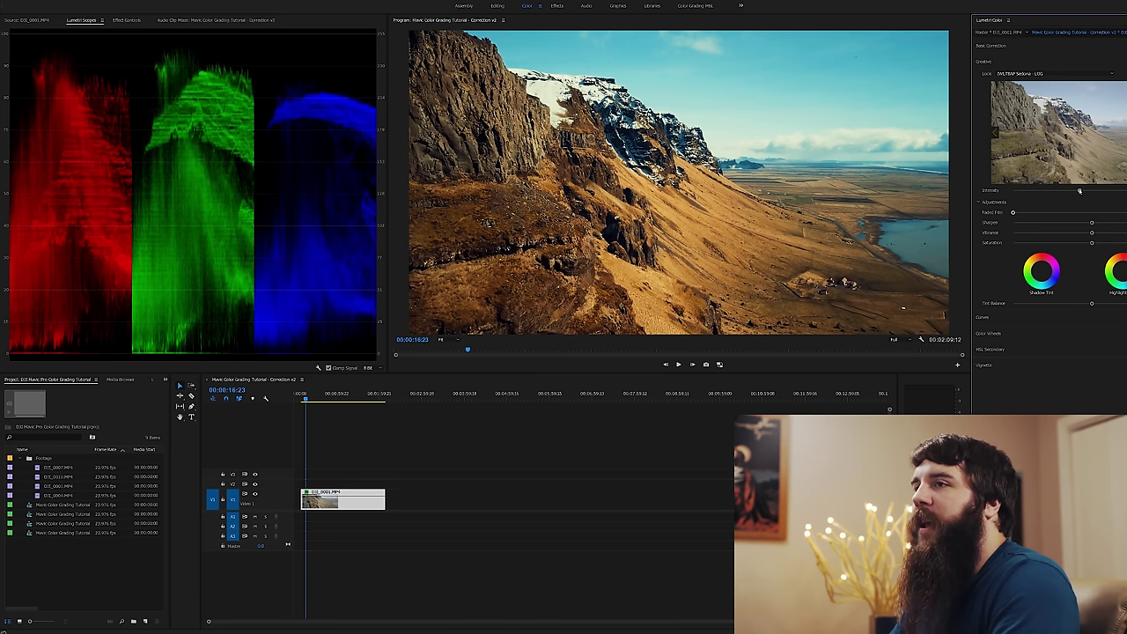
left_click(1009, 317)
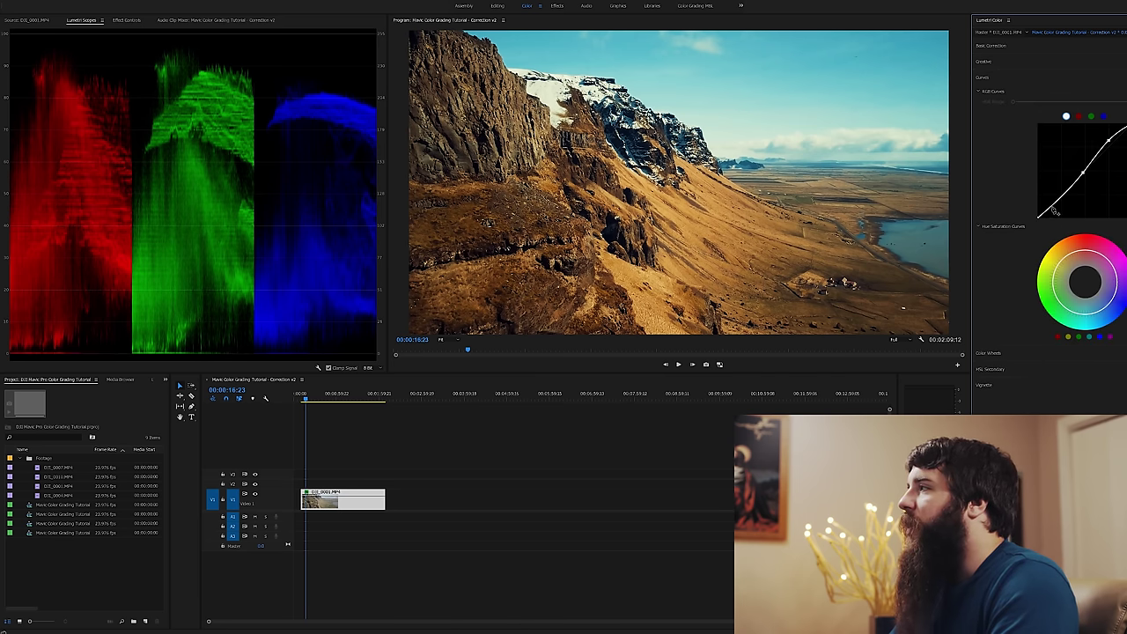
left_click_drag(1055, 201, 1055, 200)
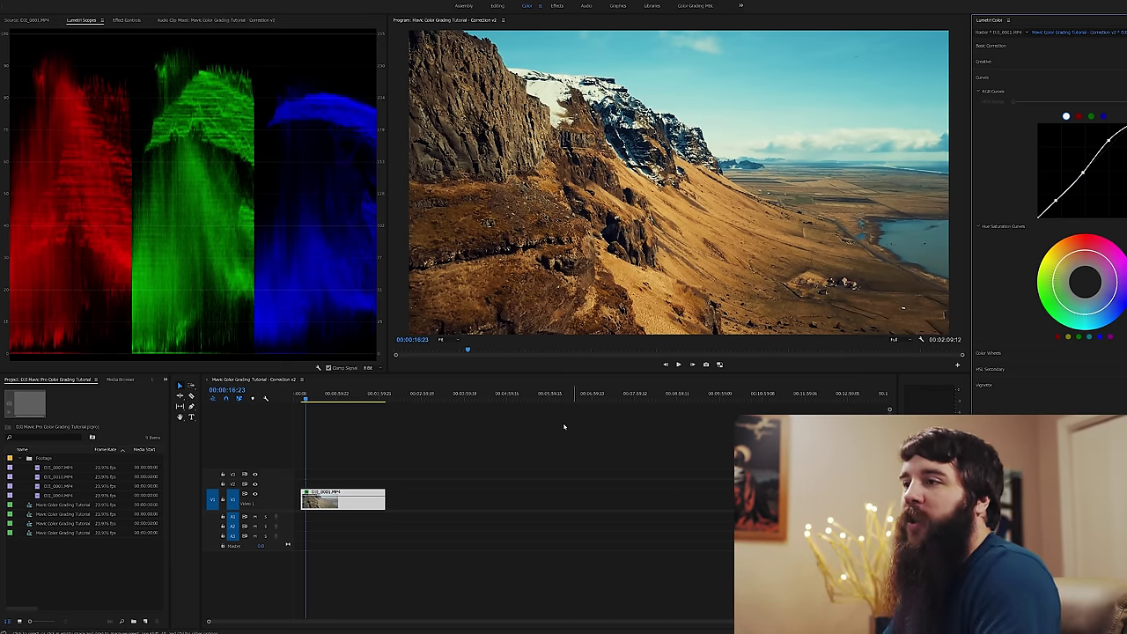
- In Effect Controls, toggle Lumetri Color off and on to compare, leaving the grade enabled
left_click(351, 509)
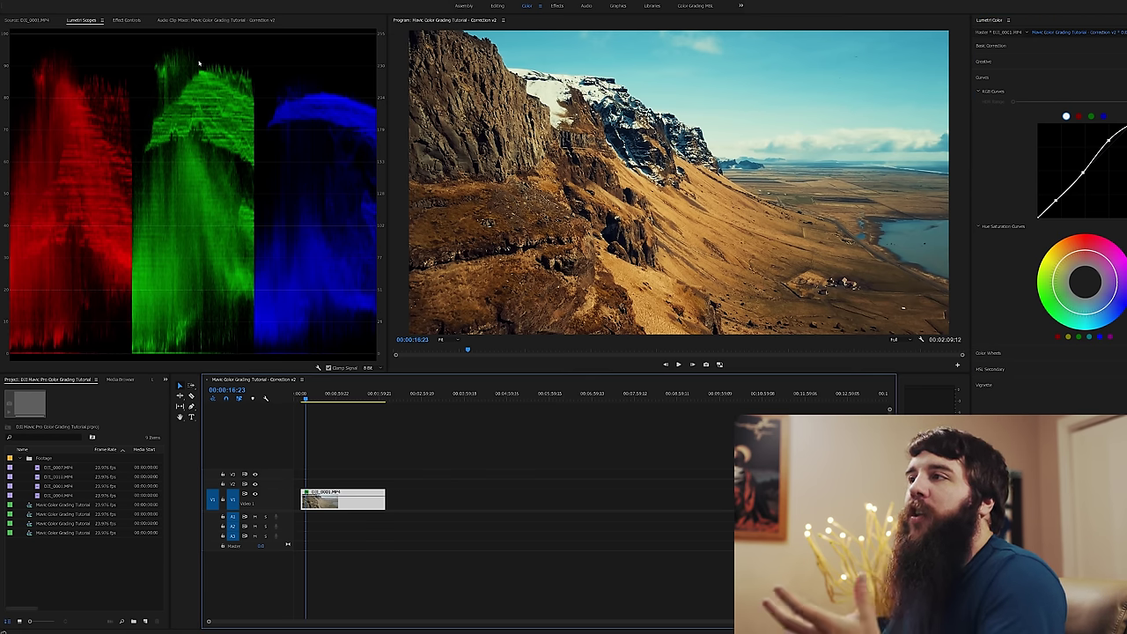
left_click(127, 20)
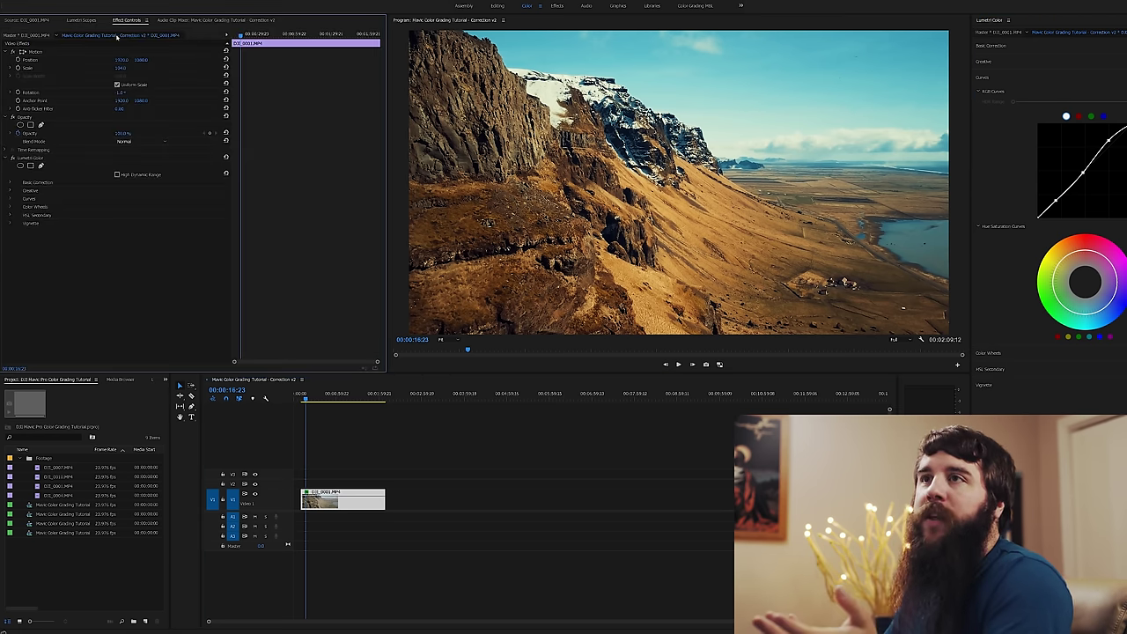
left_click(12, 159)
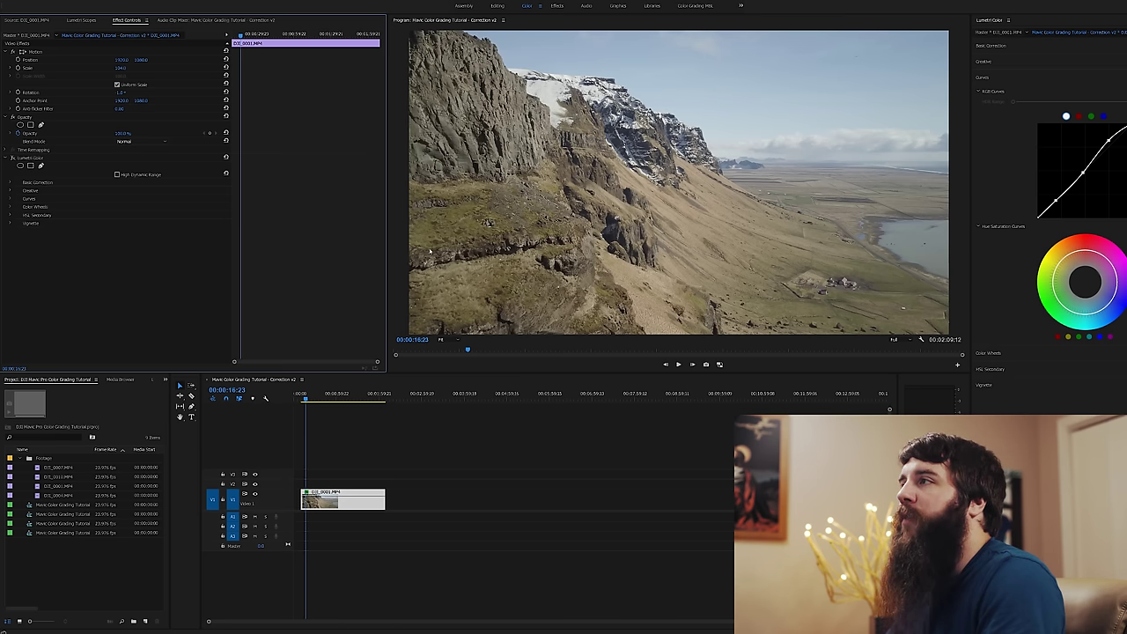
left_click(13, 158)
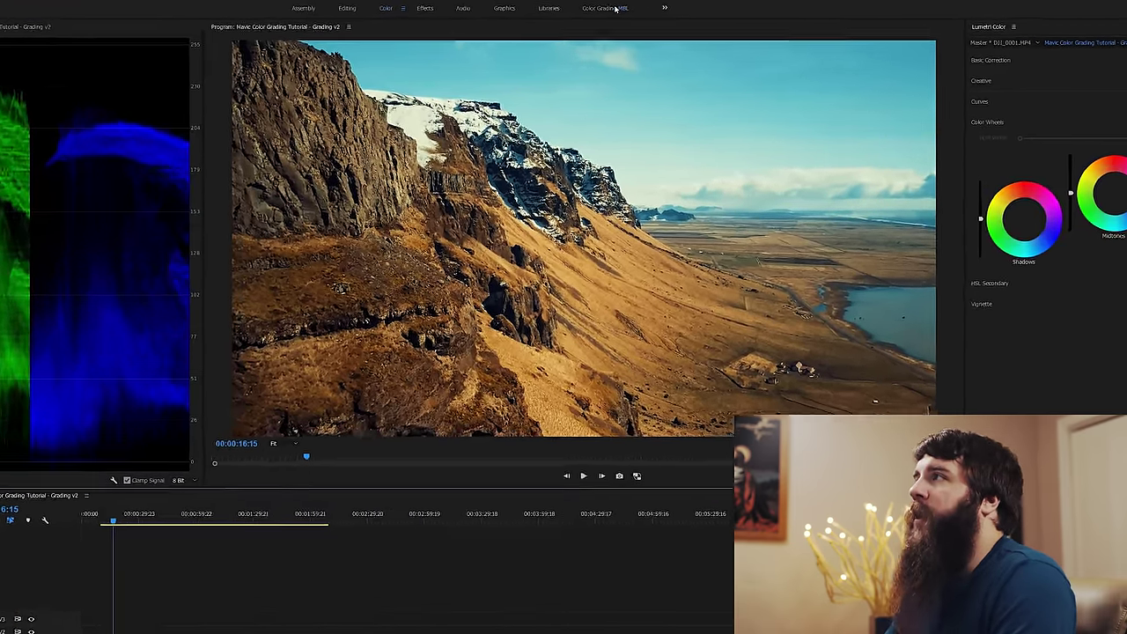
- Switch to the Color Grading MBL workspace and move the playhead near the sequence start
left_click(615, 8)
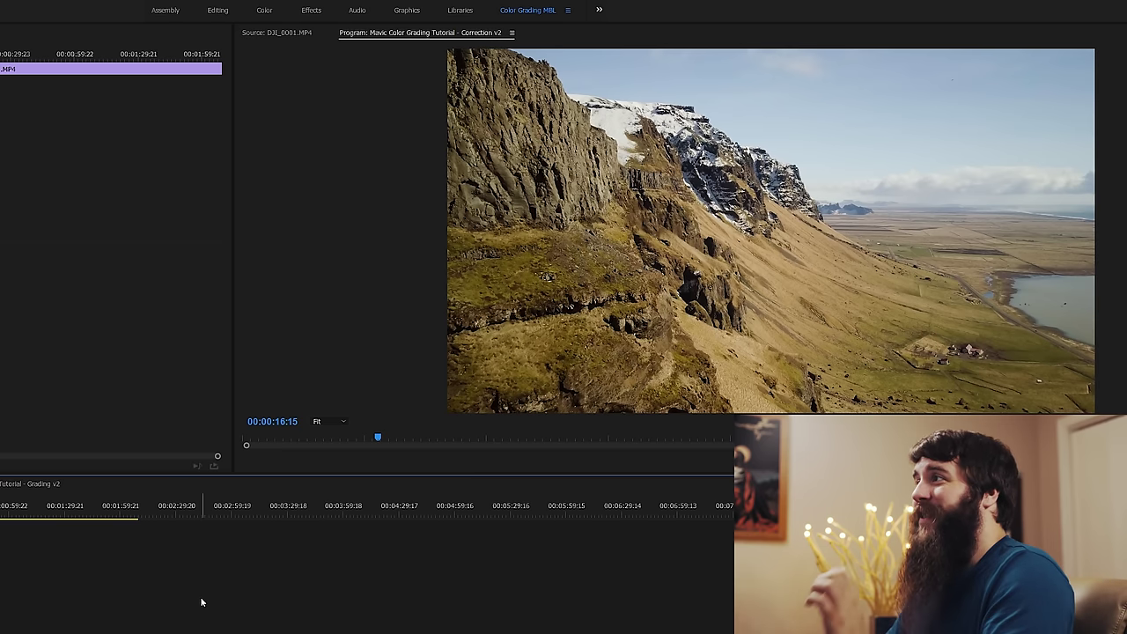
left_click(26, 519)
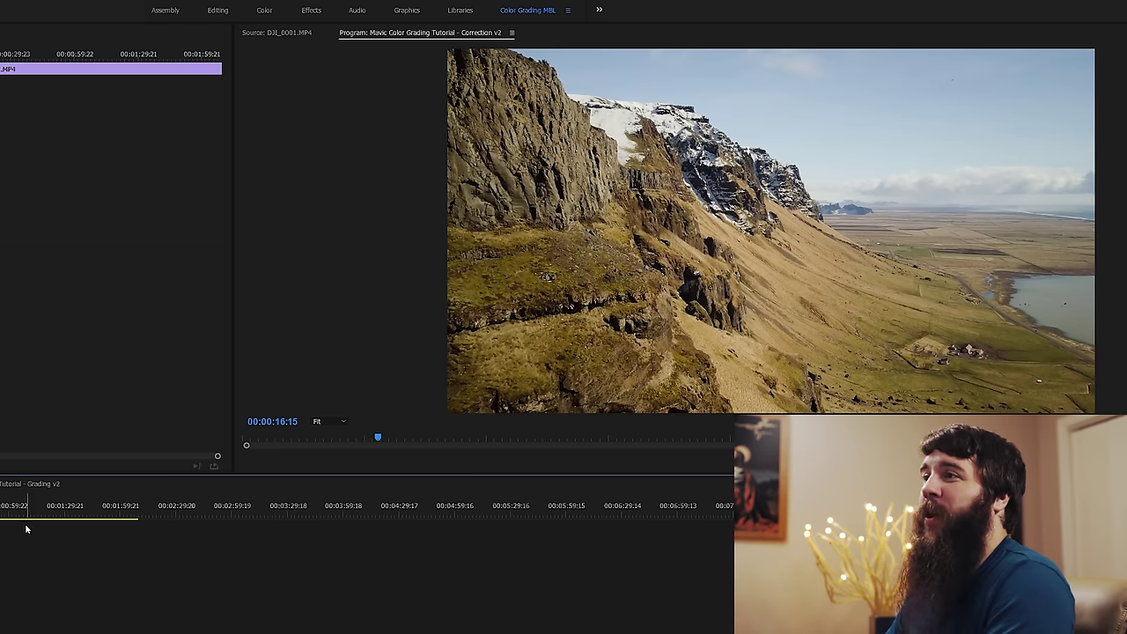